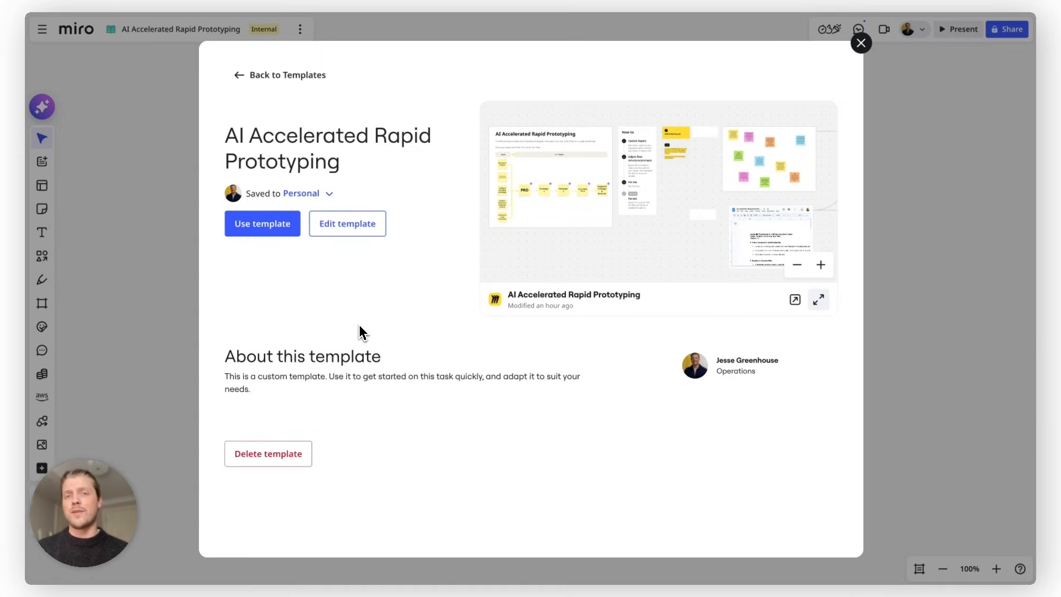
# Place the AI Accelerated Rapid Prototyping template on the board, deselect it and examine its diagram of inputs and outputs
pyautogui.click(254, 225)
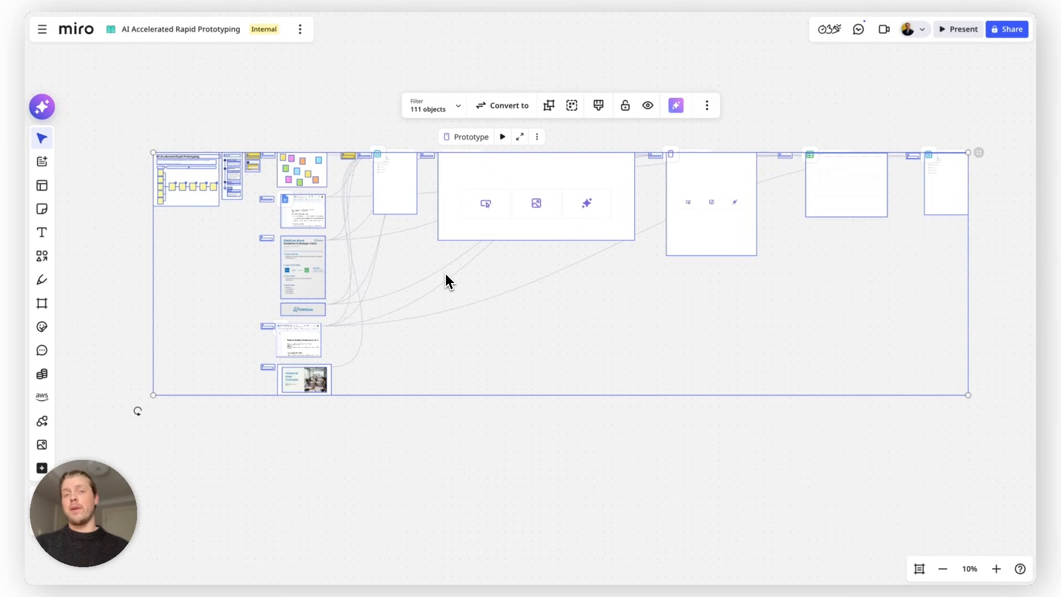
pyautogui.scroll(5, 168, 181)
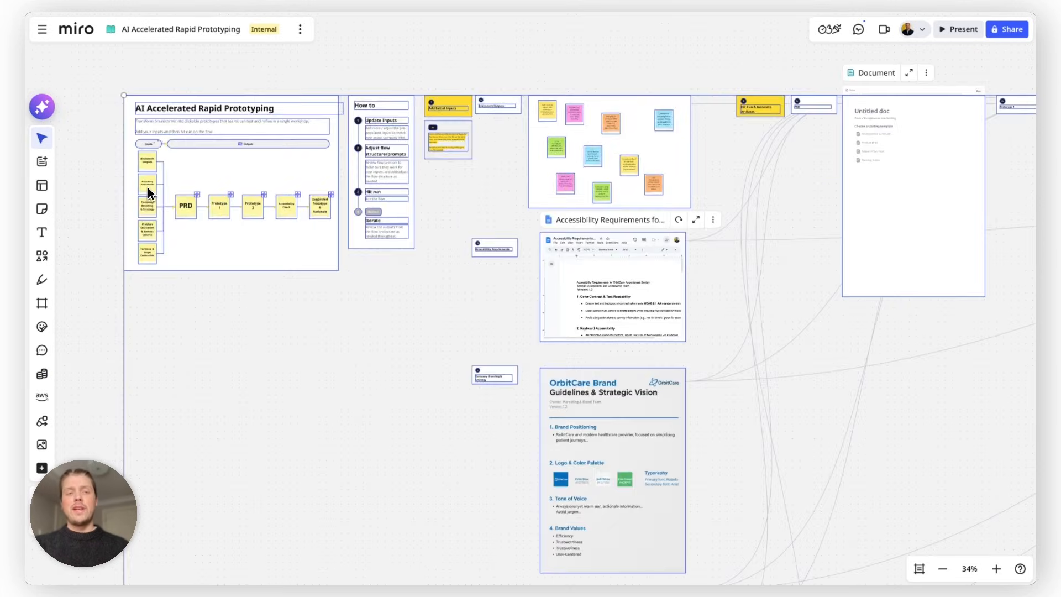
pyautogui.click(113, 197)
pyautogui.scroll(5, 112, 198)
pyautogui.scroll(2, 114, 192)
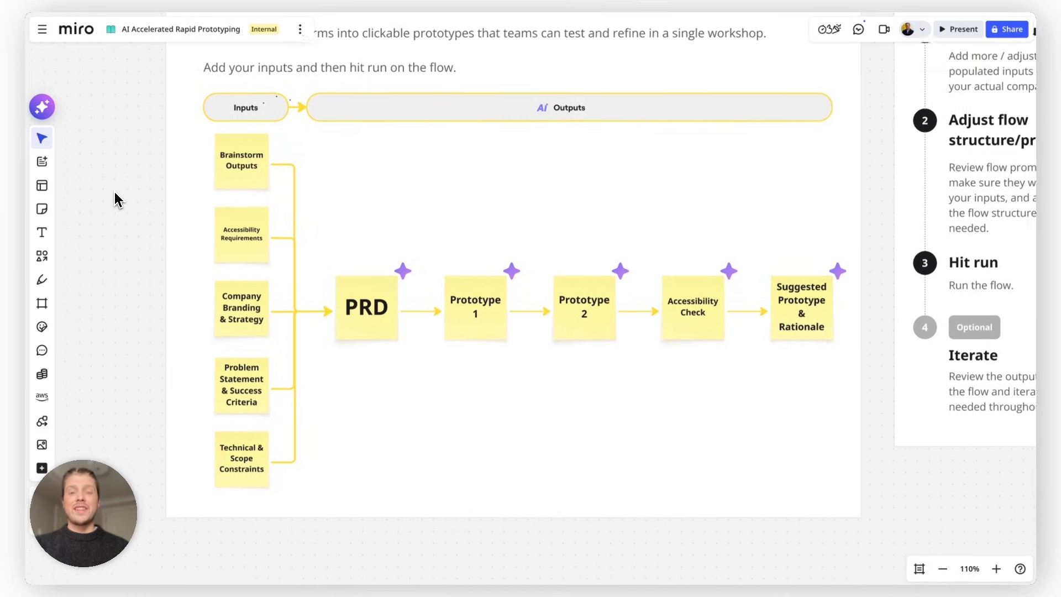
pyautogui.hscroll(-2, 115, 191)
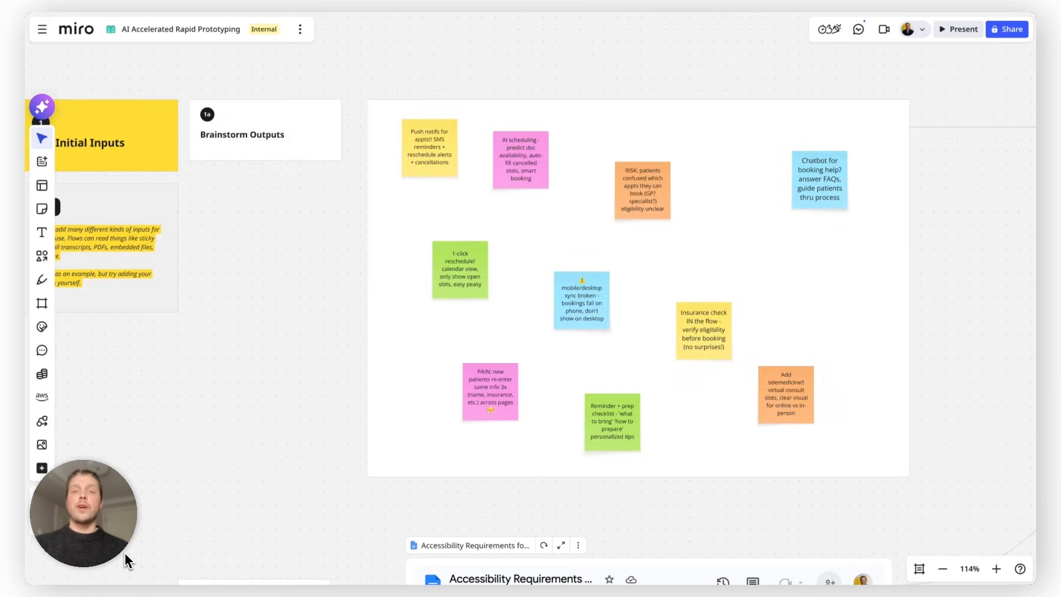
# Review the initial inputs from Brainstorm Outputs and Accessibility Requirements through company branding, problem statement and technical constraints
pyautogui.hscroll(-1, 126, 555)
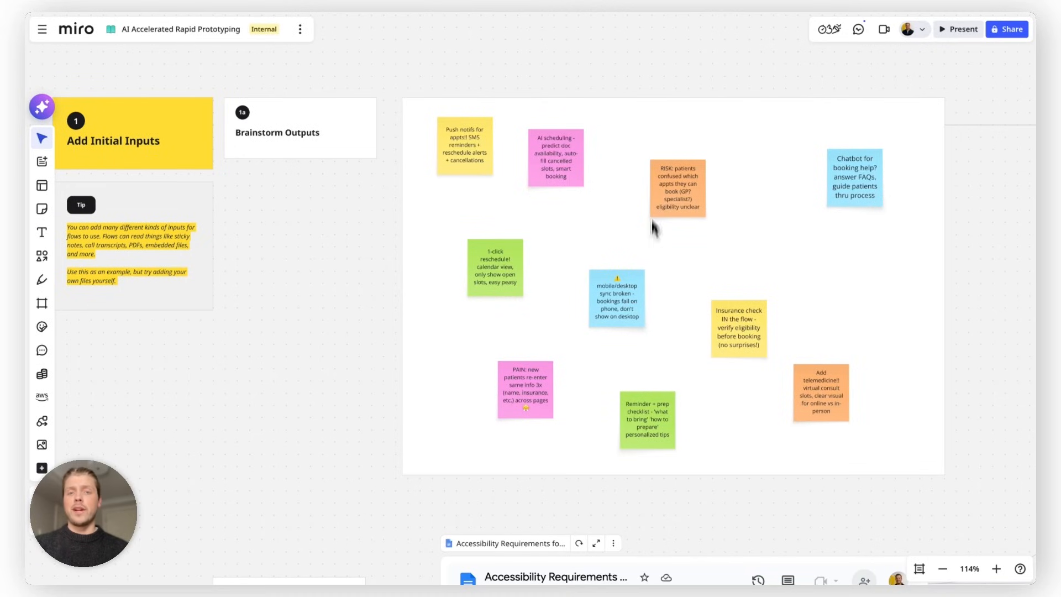
pyautogui.scroll(-3, 663, 317)
pyautogui.scroll(-5, 662, 311)
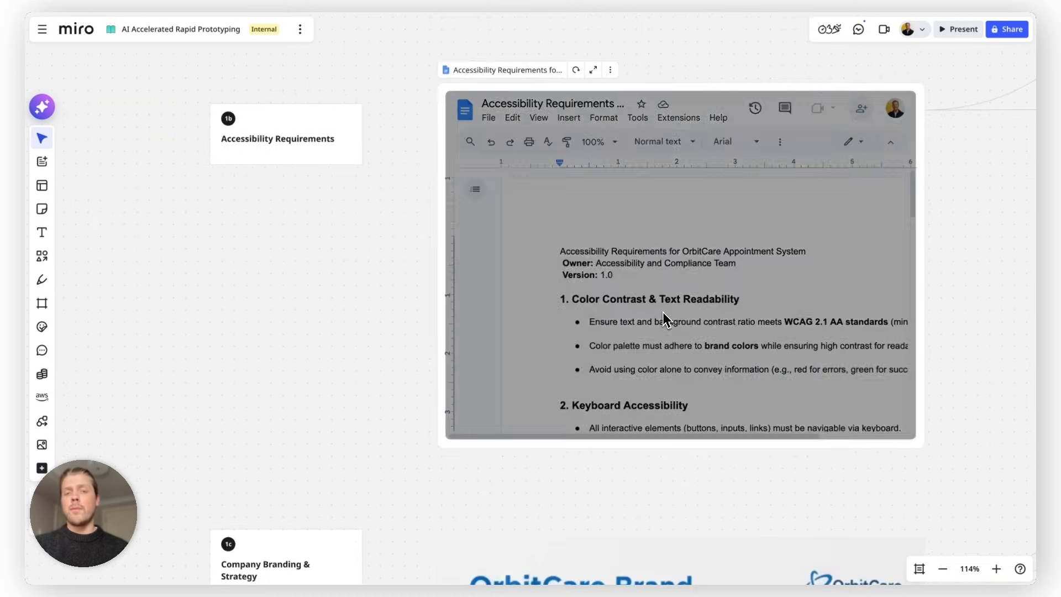
pyautogui.scroll(-3, 642, 310)
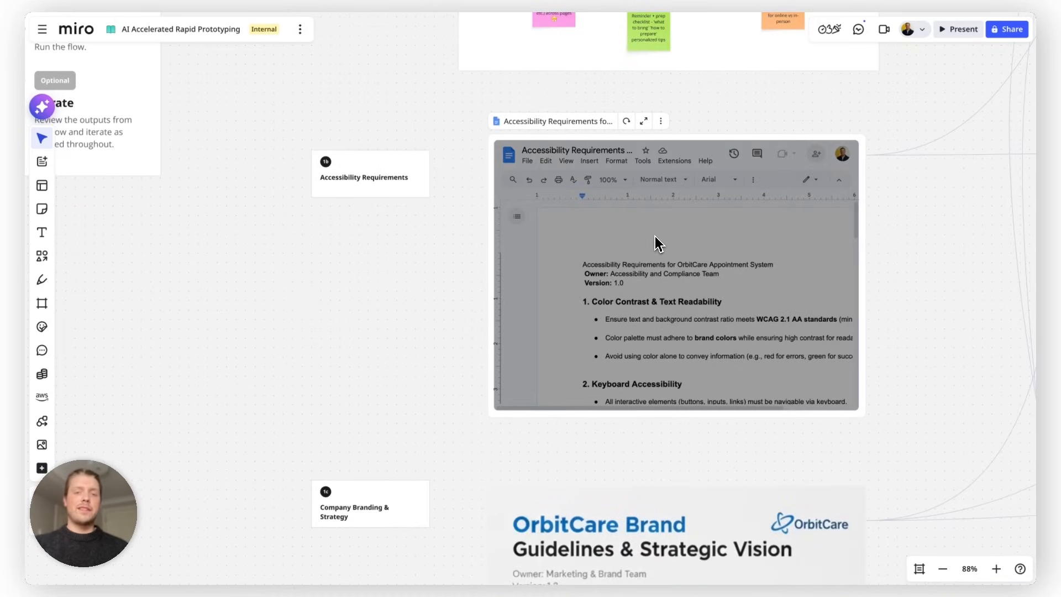
pyautogui.scroll(-12, 657, 243)
pyautogui.scroll(-4, 658, 355)
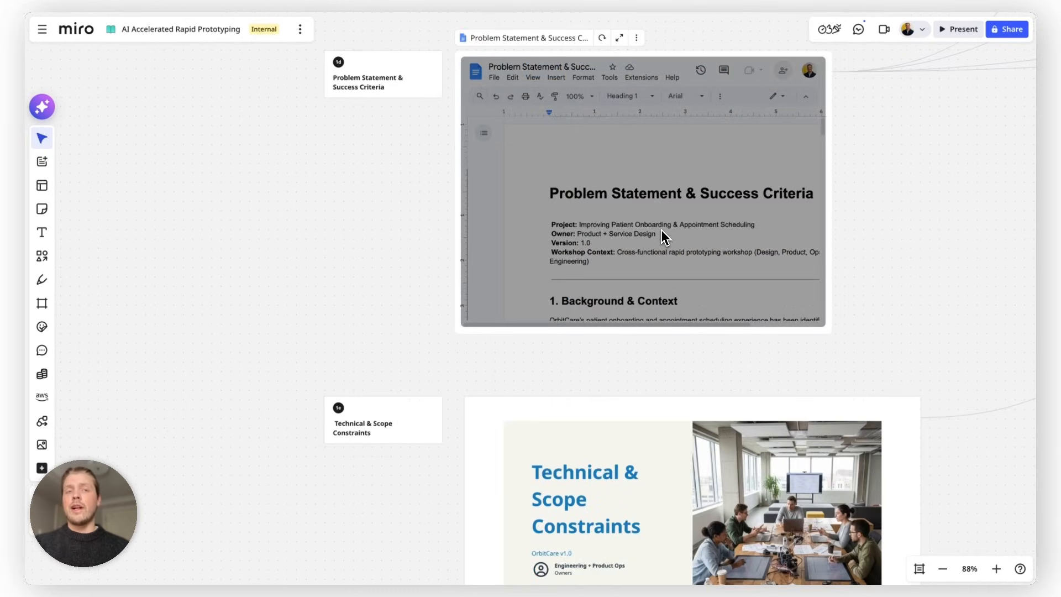
pyautogui.scroll(-3, 662, 229)
# Page forward and back in the Technical & Scope Constraints slide deck, then deselect it
pyautogui.click(663, 343)
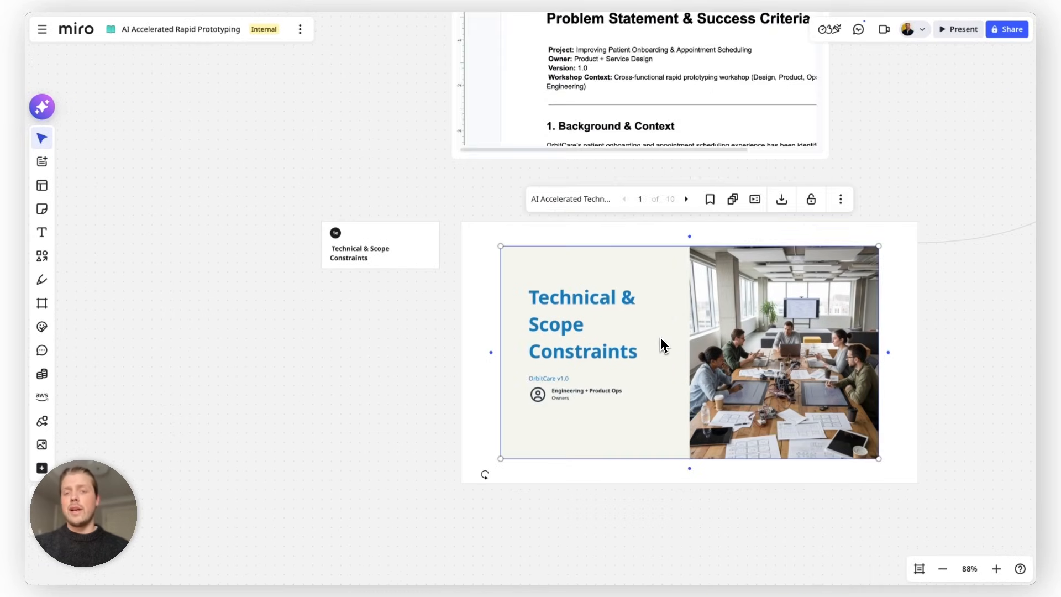
pyautogui.click(686, 199)
pyautogui.click(626, 199)
pyautogui.click(475, 200)
# Examine the prompt of the PRD document block under Hit Run & Generate Artifacts
pyautogui.scroll(-5, 473, 202)
pyautogui.scroll(10, 474, 209)
pyautogui.hscroll(3, 553, 222)
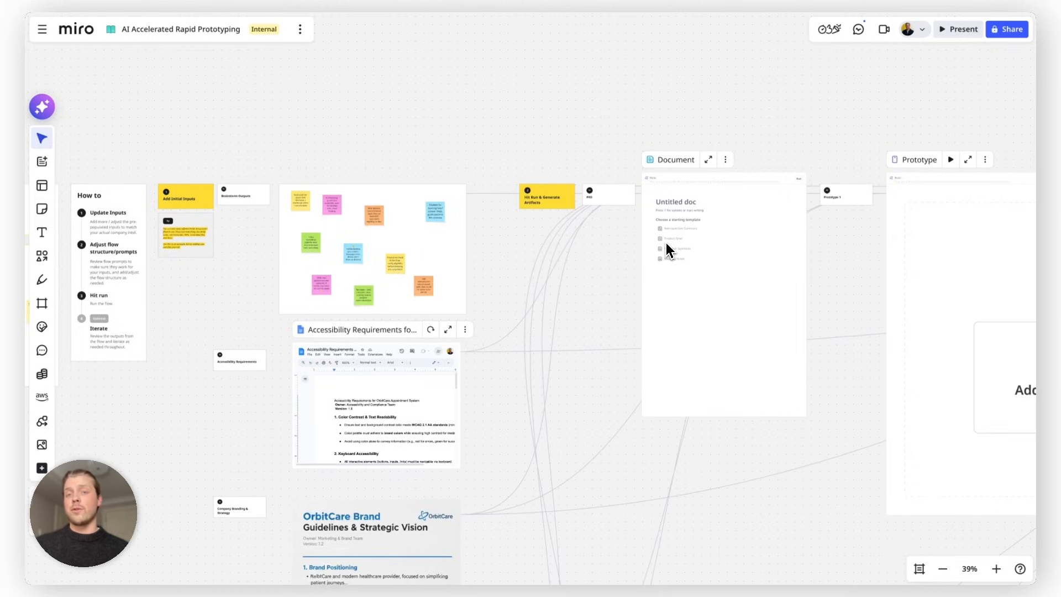
pyautogui.scroll(8, 745, 210)
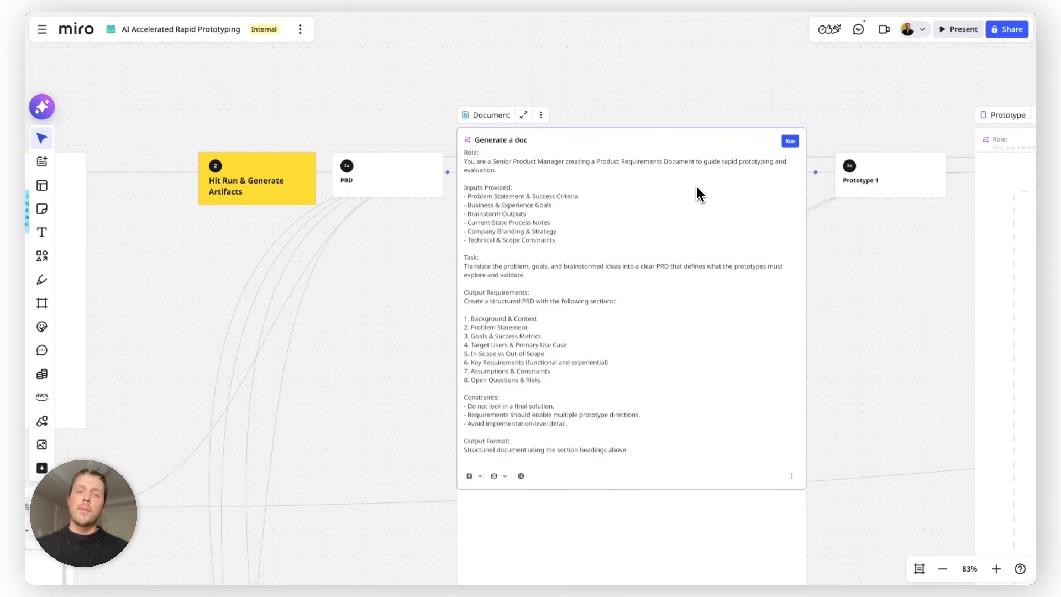
pyautogui.scroll(3, 698, 194)
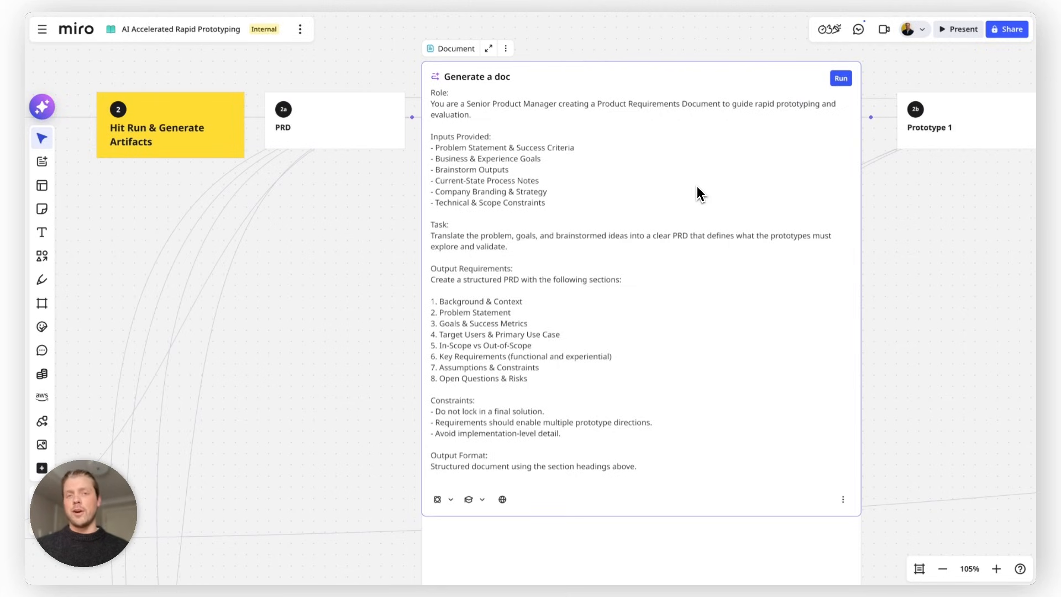
pyautogui.scroll(-1, 697, 187)
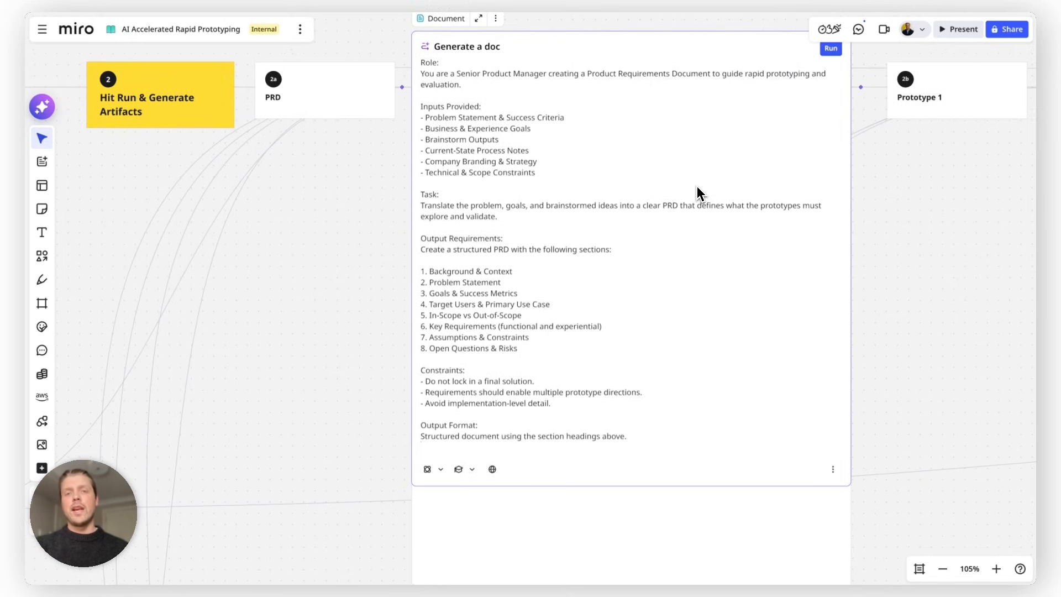
# Look through the AI model choices and the knowledge source options for the PRD prompt, leaving both unchanged
pyautogui.click(440, 469)
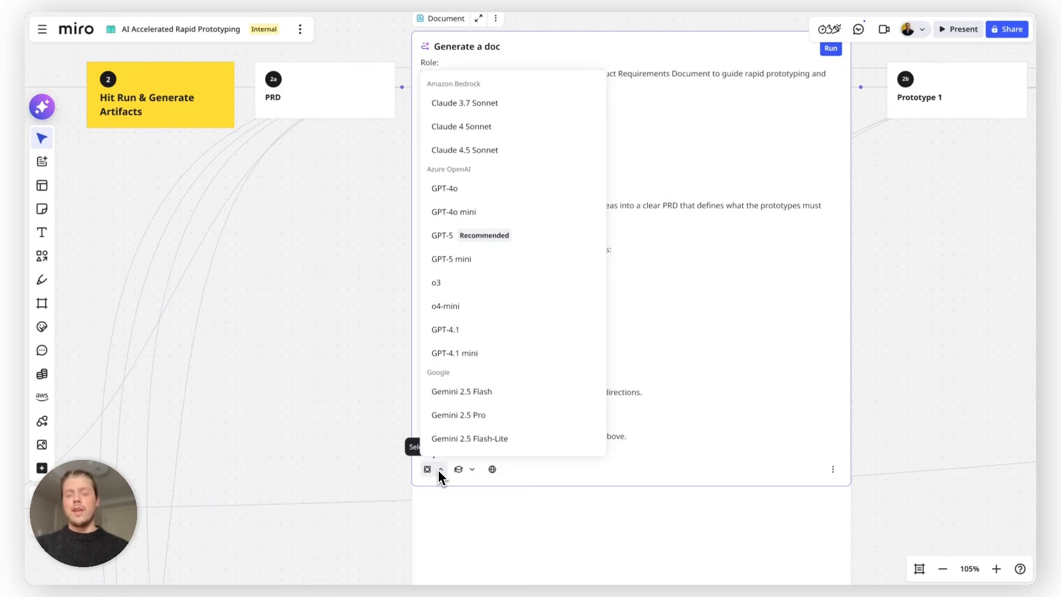
pyautogui.click(469, 473)
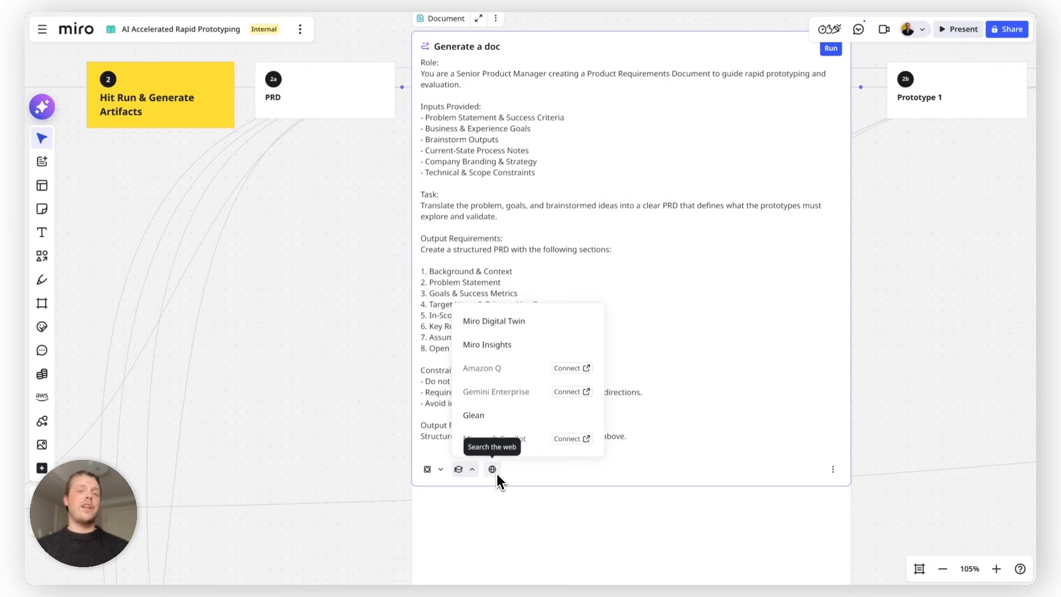
pyautogui.click(333, 382)
# Run the whole flow to generate the PRD, both prototypes, the accessibility check and the rationale document
pyautogui.scroll(-5, 333, 383)
pyautogui.hscroll(-1, 332, 383)
pyautogui.scroll(1, 333, 383)
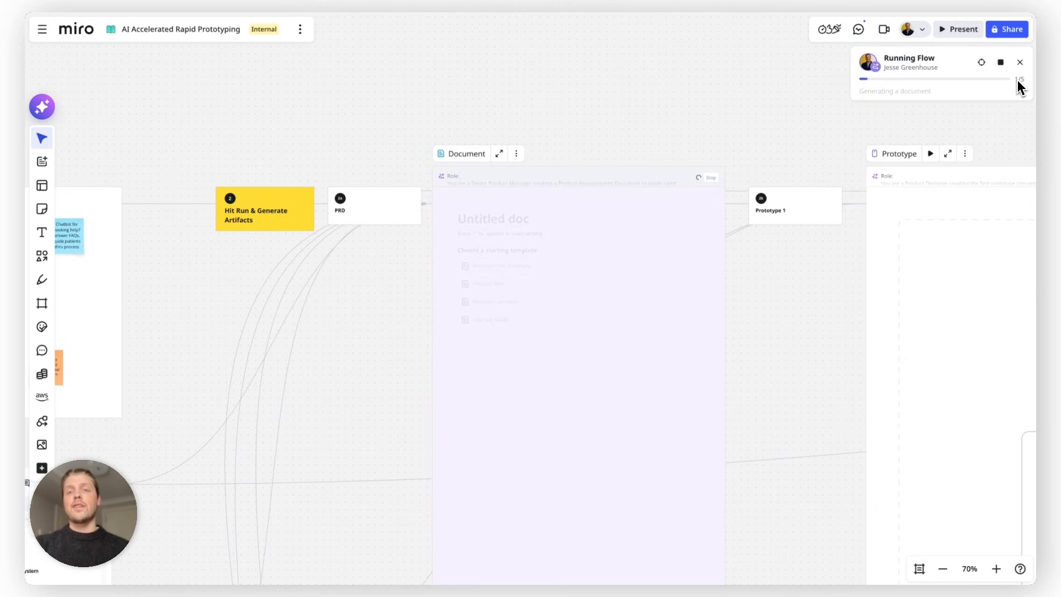
# Look over the PRD document and the two prototype blocks while the flow runs
pyautogui.scroll(3, 517, 217)
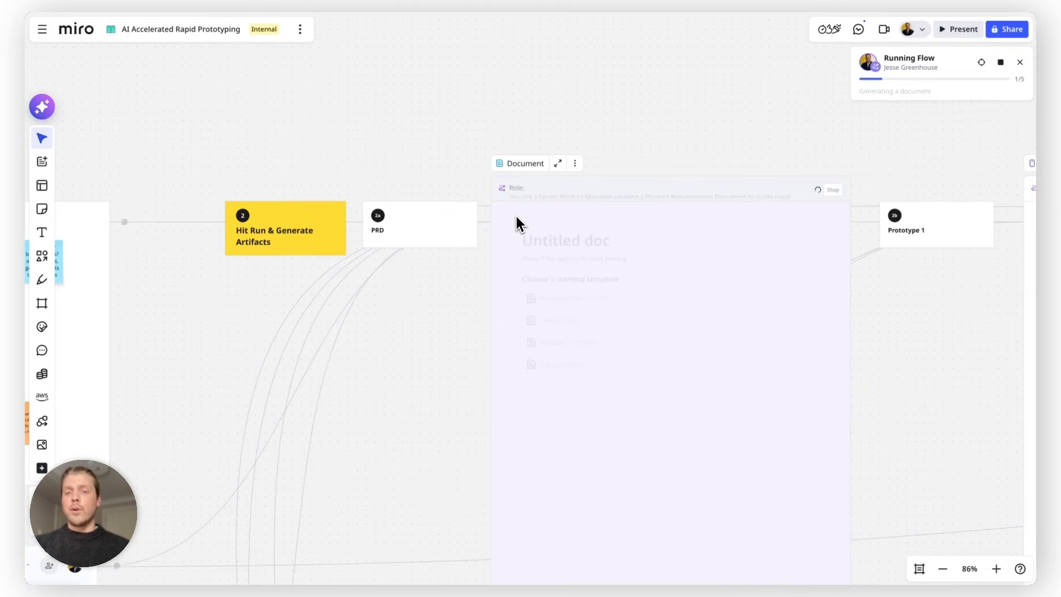
pyautogui.scroll(-5, 370, 307)
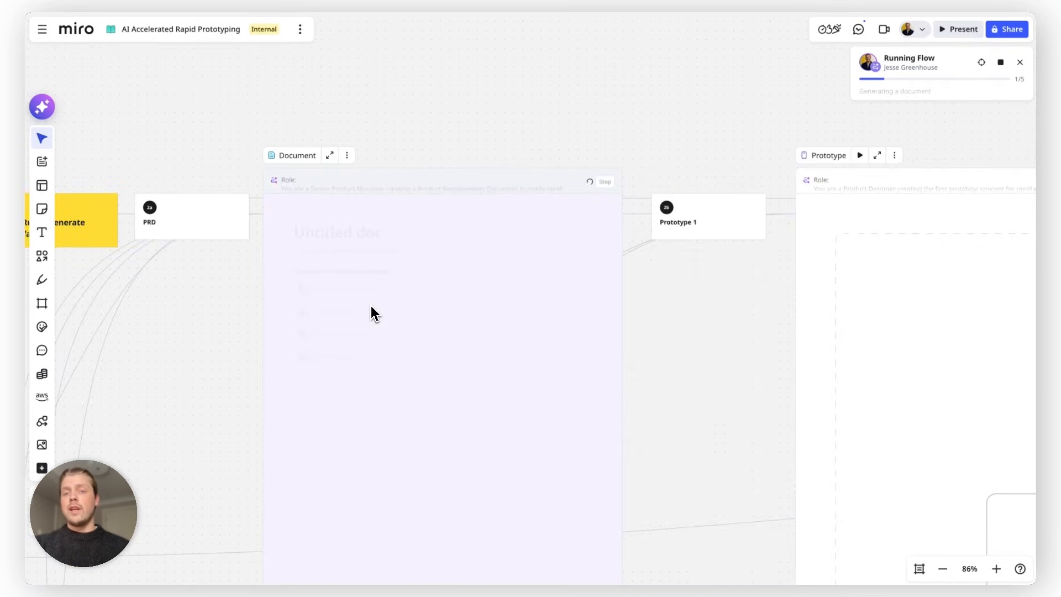
pyautogui.hscroll(2, 370, 307)
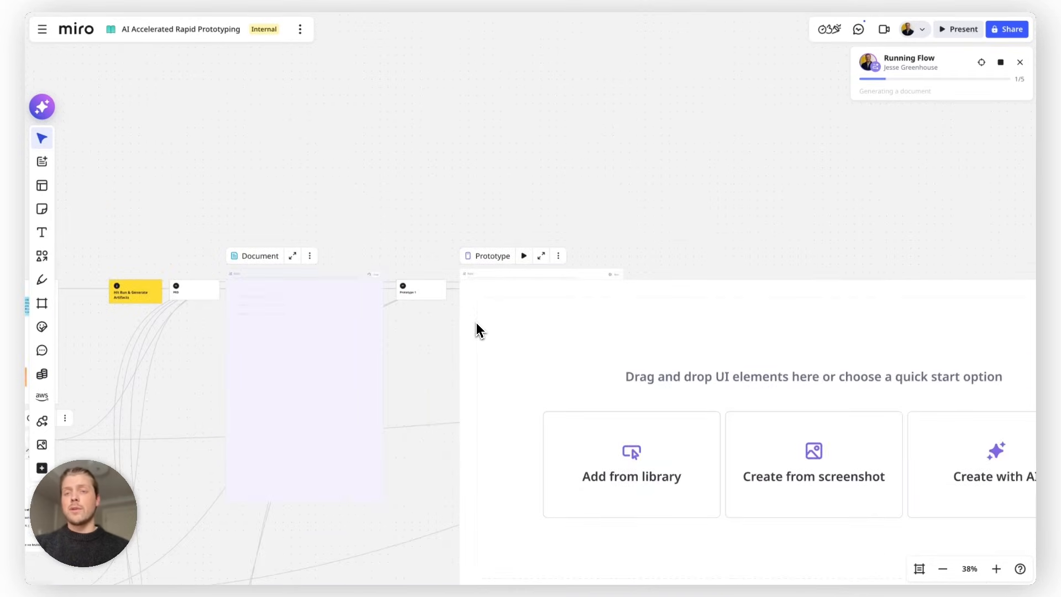
pyautogui.hscroll(12, 476, 323)
pyautogui.hscroll(10, 594, 277)
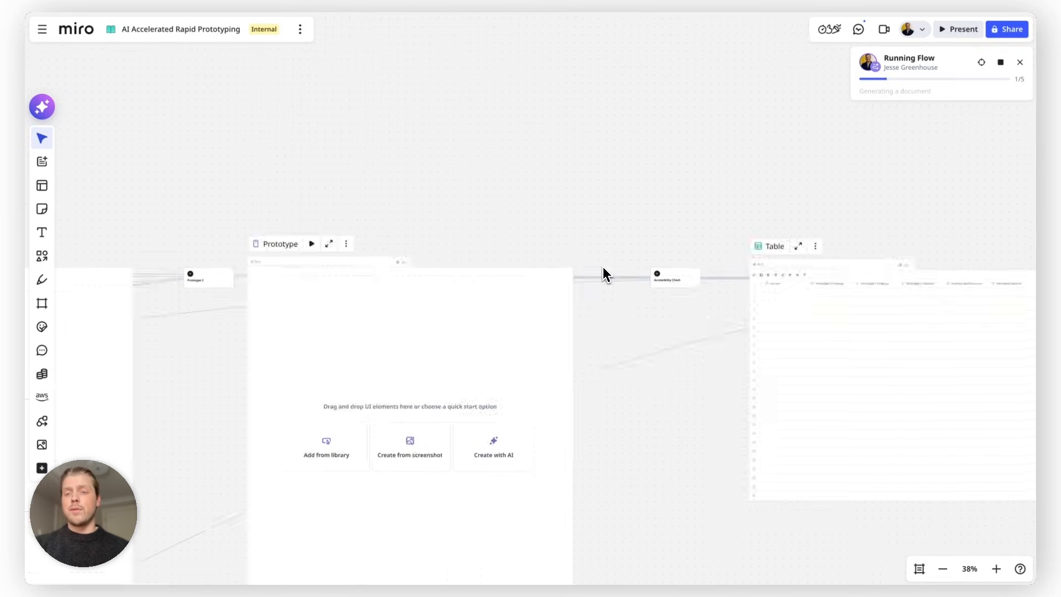
# Examine the Accessibility Check table and the Suggested Prototype & Rationale document while the flow runs
pyautogui.scroll(5, 642, 286)
pyautogui.hscroll(4, 661, 302)
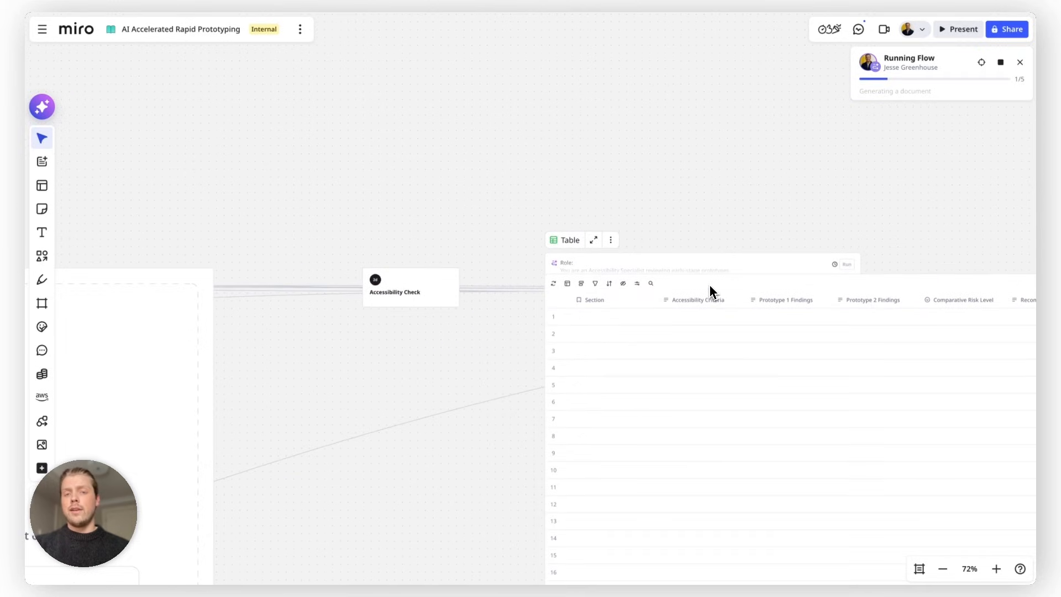
pyautogui.hscroll(1, 663, 283)
pyautogui.scroll(-3, 651, 284)
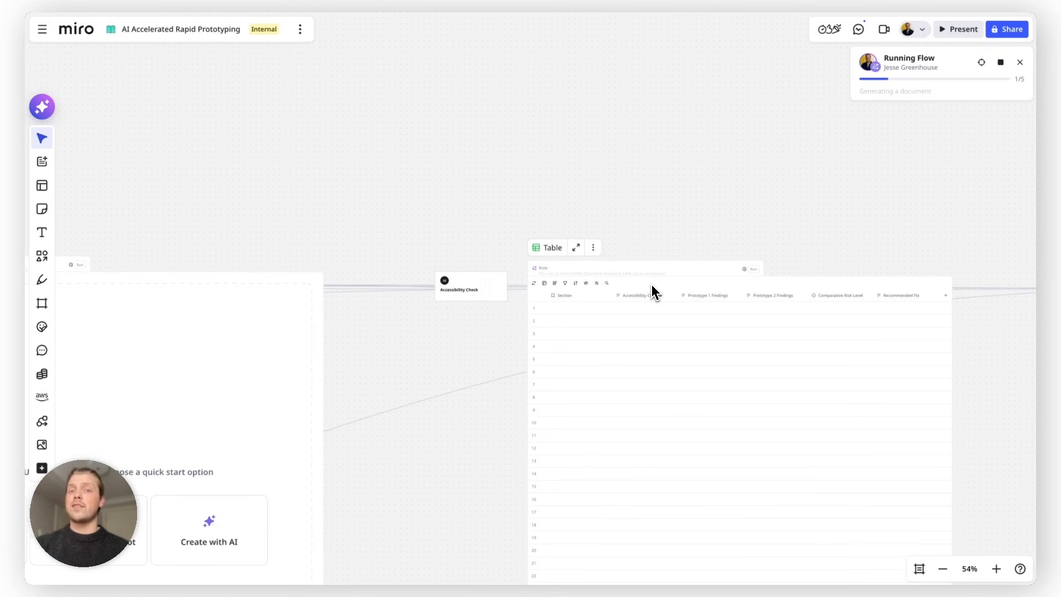
pyautogui.hscroll(10, 652, 284)
pyautogui.scroll(3, 652, 284)
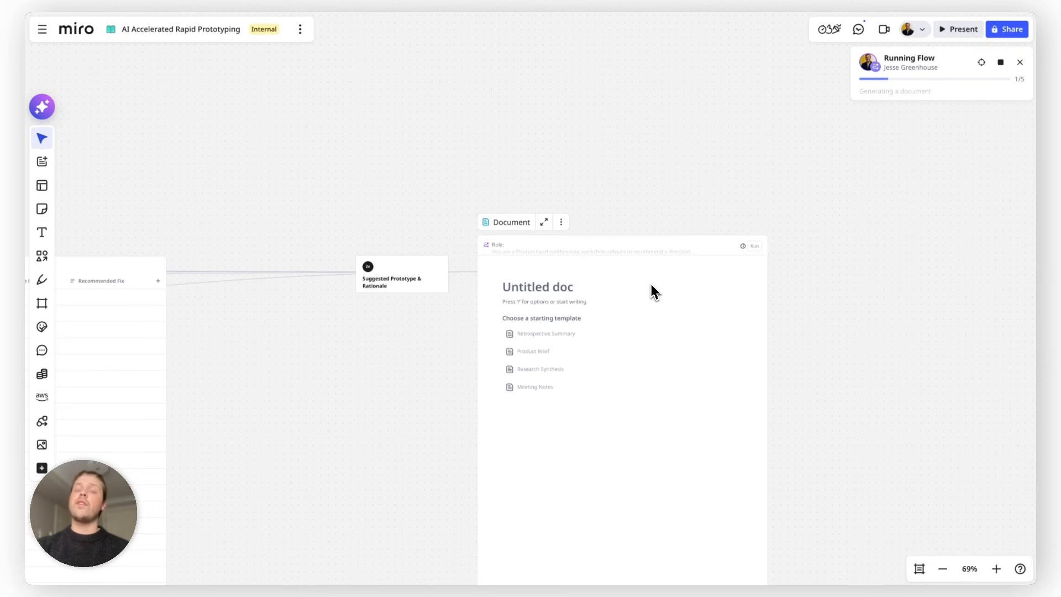
pyautogui.scroll(-5, 636, 332)
pyautogui.hscroll(5, 621, 381)
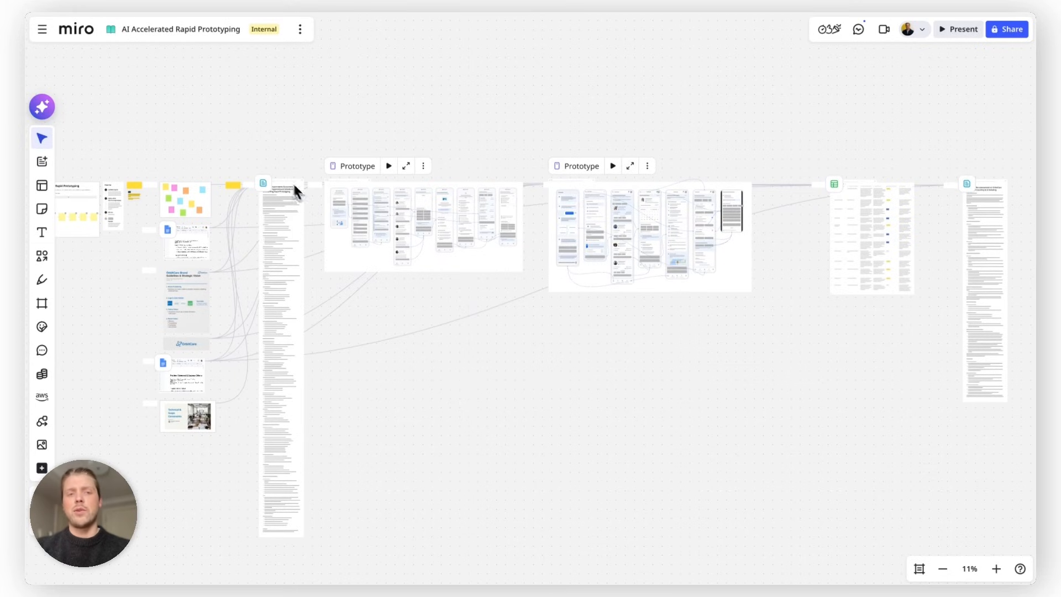
# Examine the generated Product Requirements Document for OrbitCare appointment scheduling and onboarding
pyautogui.scroll(10, 287, 158)
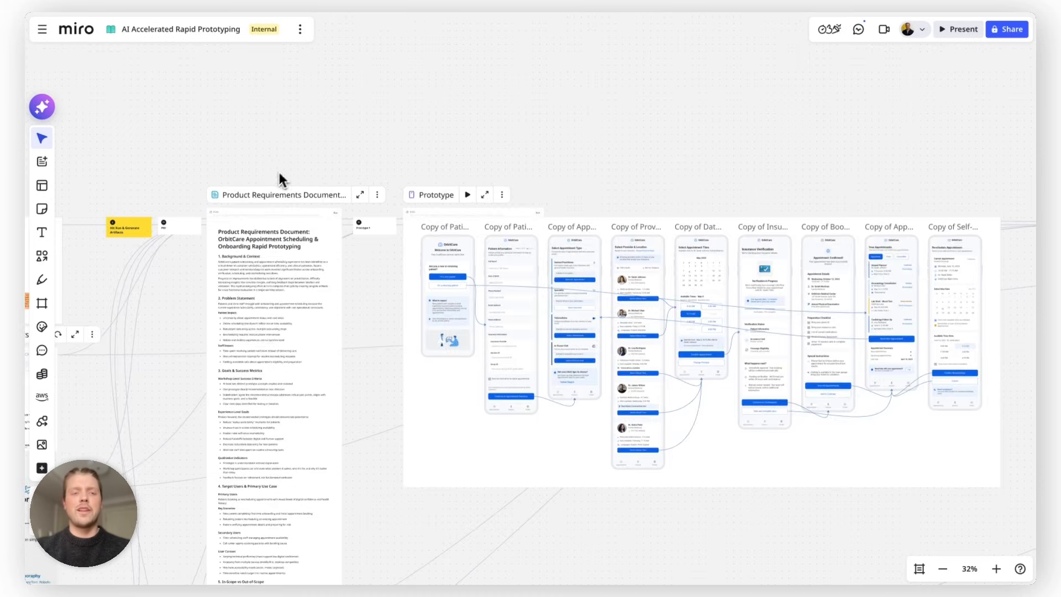
pyautogui.scroll(2, 272, 270)
pyautogui.doubleClick(280, 280)
pyautogui.click(433, 290)
pyautogui.scroll(-5, 433, 290)
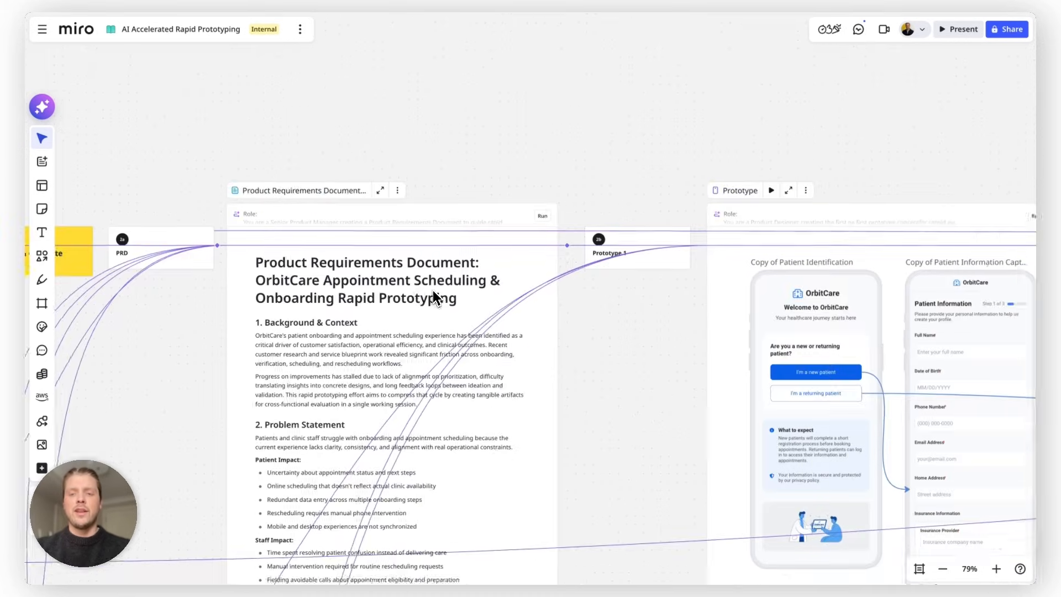
# Examine the generated Prototype 1 screens and the links between them, starting with the patient identification screen
pyautogui.hscroll(3, 467, 354)
pyautogui.hscroll(5, 482, 379)
pyautogui.scroll(-3, 482, 379)
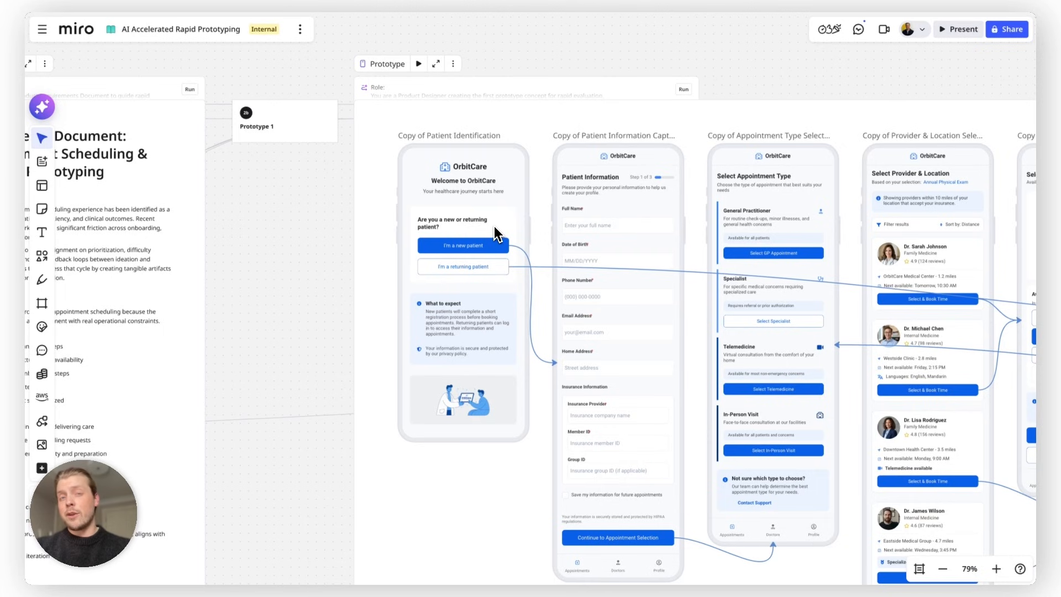
pyautogui.scroll(-3, 474, 229)
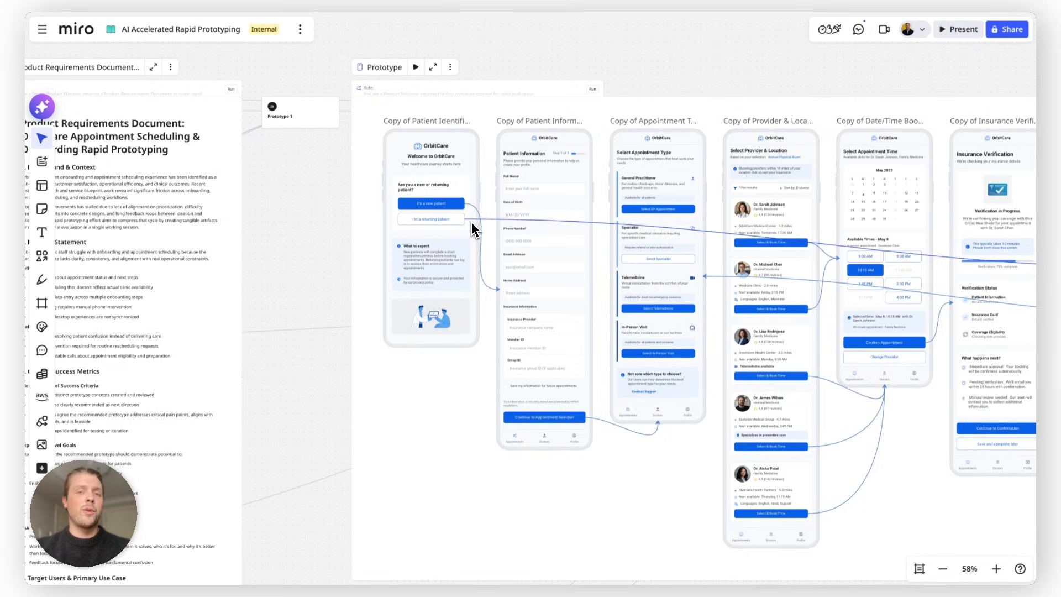
pyautogui.scroll(5, 436, 155)
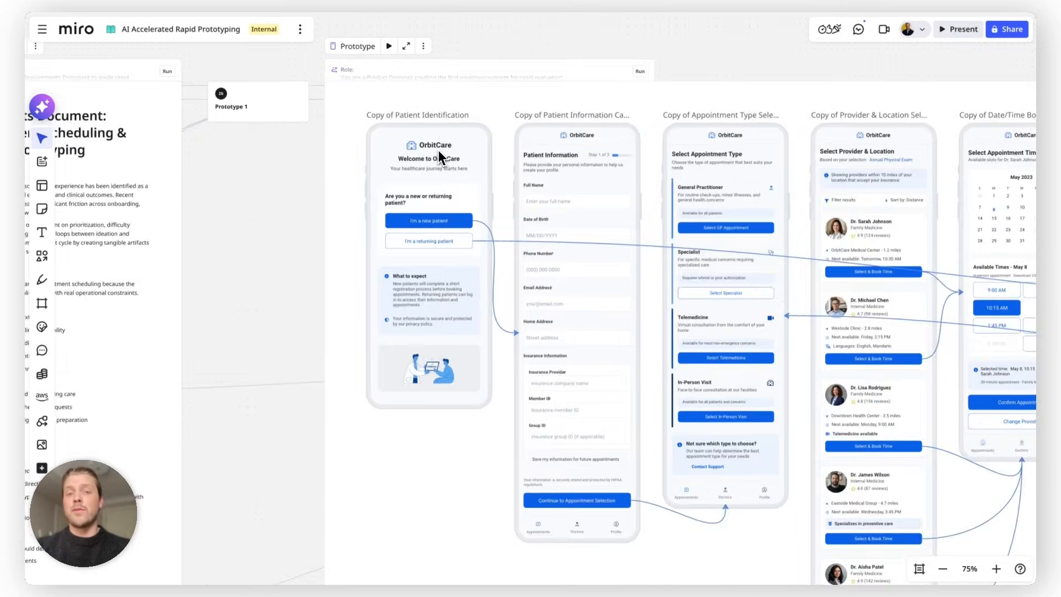
pyautogui.scroll(5, 434, 157)
# Select the OrbitCare title and the new and returning patient buttons to inspect their editable properties, then clear the selection
pyautogui.click(426, 139)
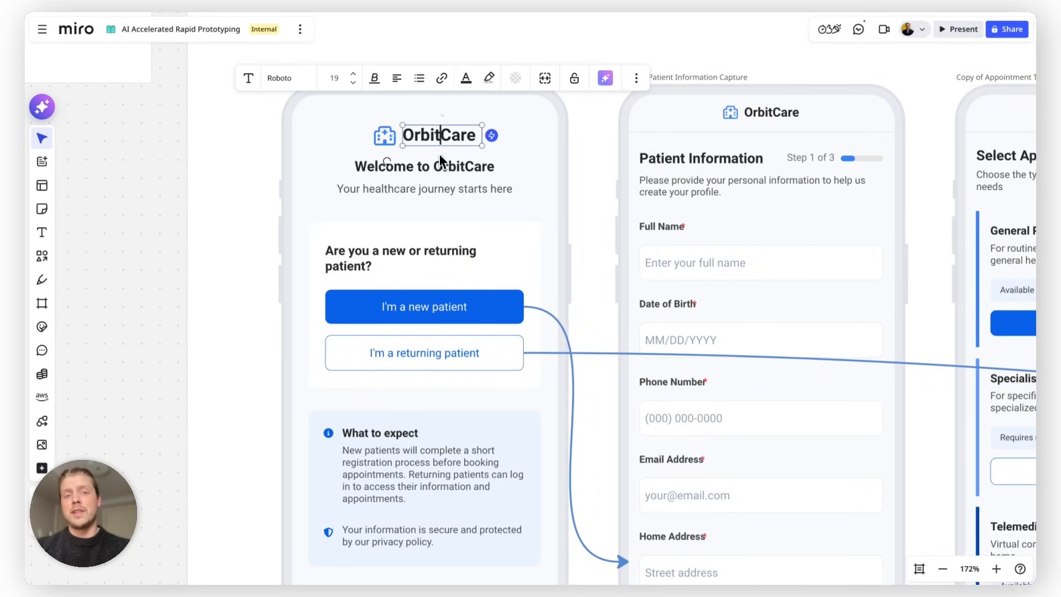
pyautogui.click(438, 170)
pyautogui.click(412, 314)
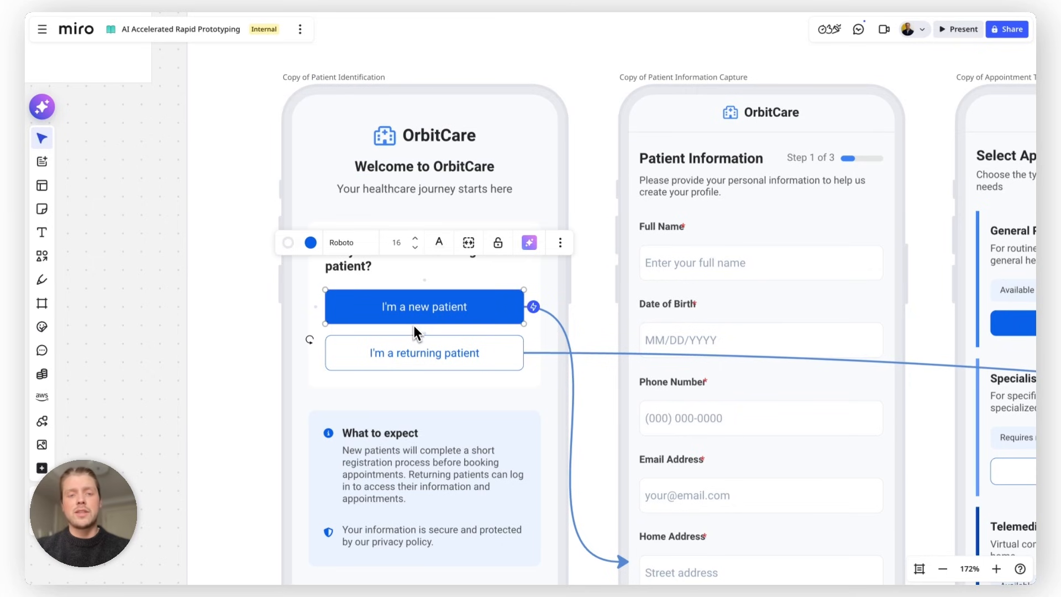
pyautogui.click(419, 346)
pyautogui.scroll(-8, 423, 351)
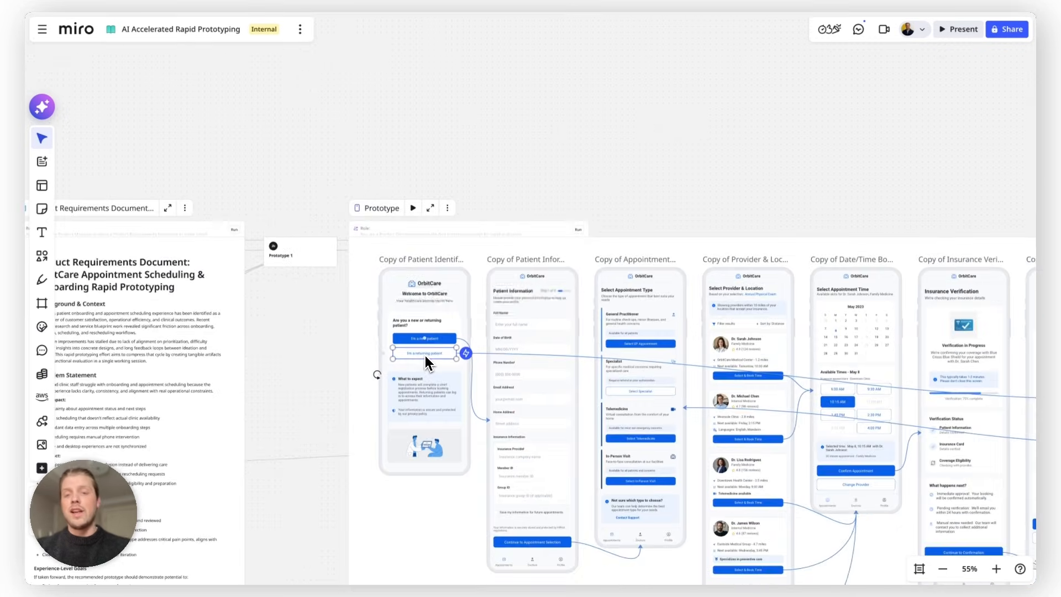
pyautogui.click(318, 405)
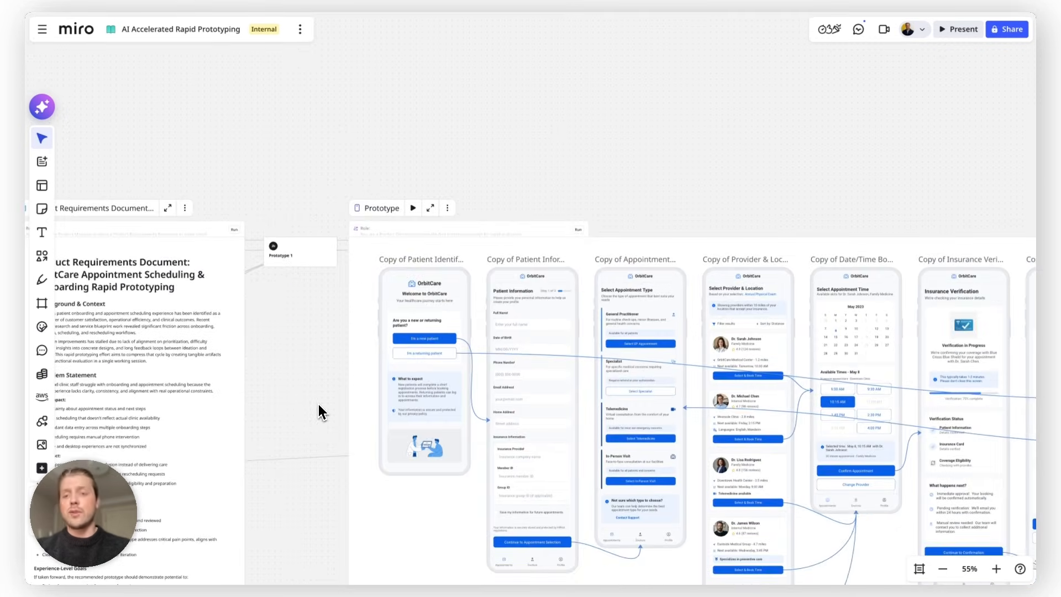
# Start the interactive preview of Prototype 1 at its OrbitCare welcome screen
pyautogui.scroll(-2, 319, 405)
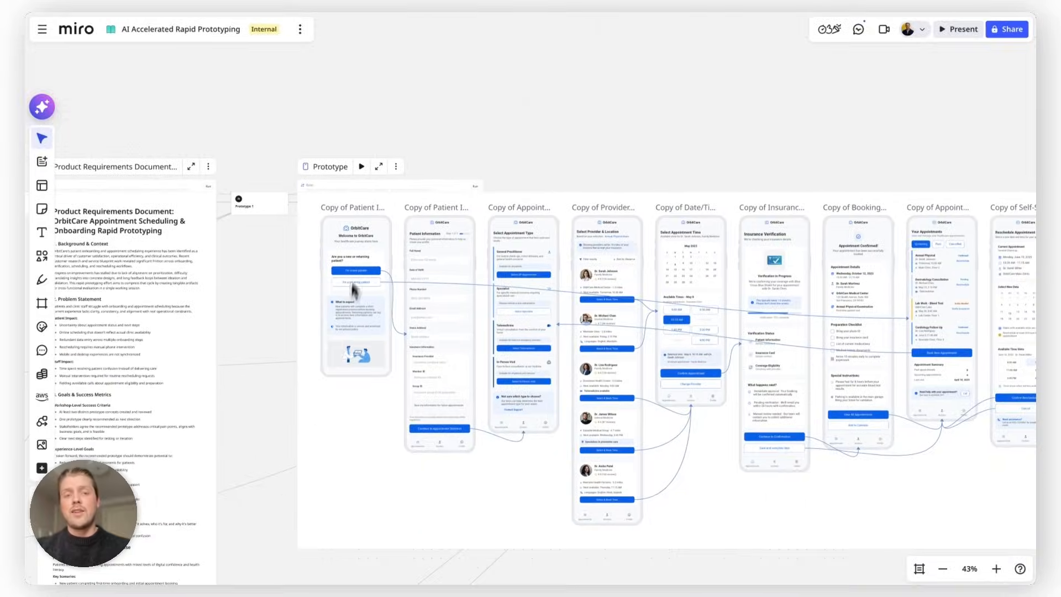
pyautogui.click(362, 167)
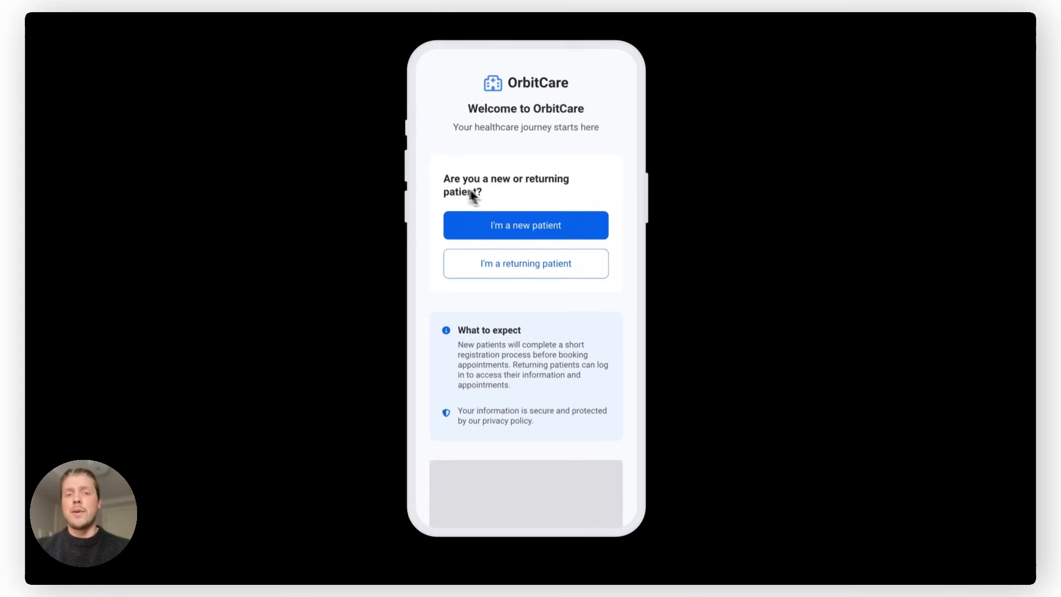
# Follow the new patient path to the Patient Information screen in the preview, then exit the preview
pyautogui.click(512, 225)
pyautogui.scroll(5, 512, 227)
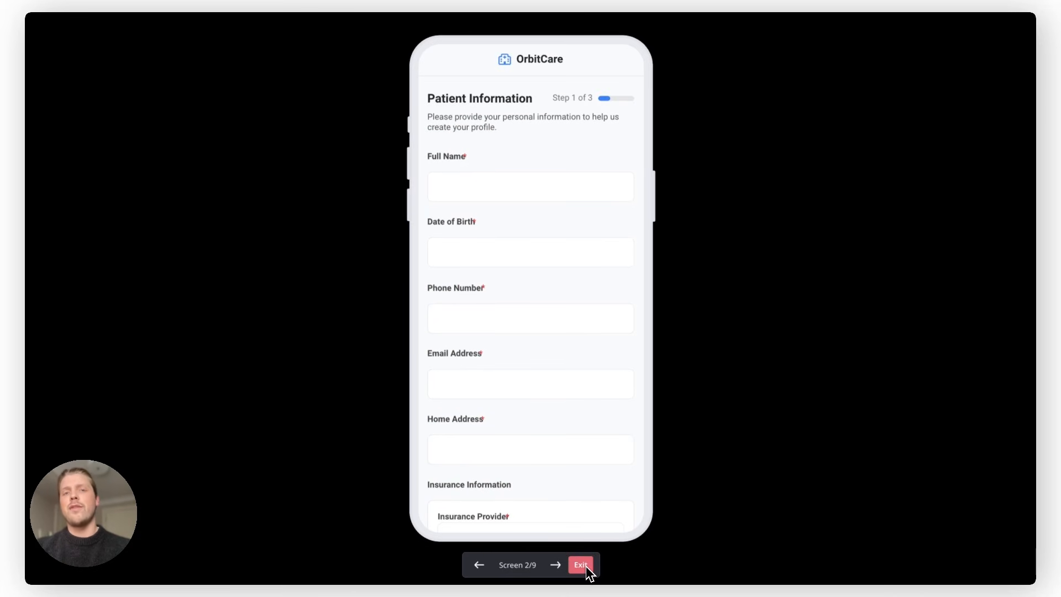
pyautogui.click(581, 565)
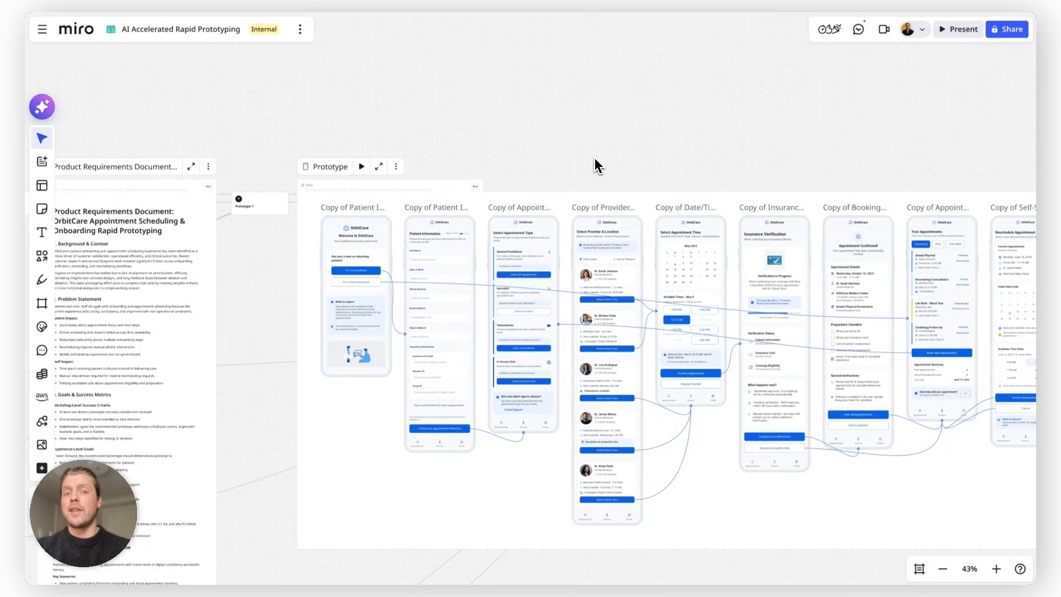
# Examine the generated Prototype 2 screens and their links, starting with the chat-style welcome screen
pyautogui.scroll(-5, 592, 166)
pyautogui.hscroll(15, 379, 268)
pyautogui.scroll(4, 479, 264)
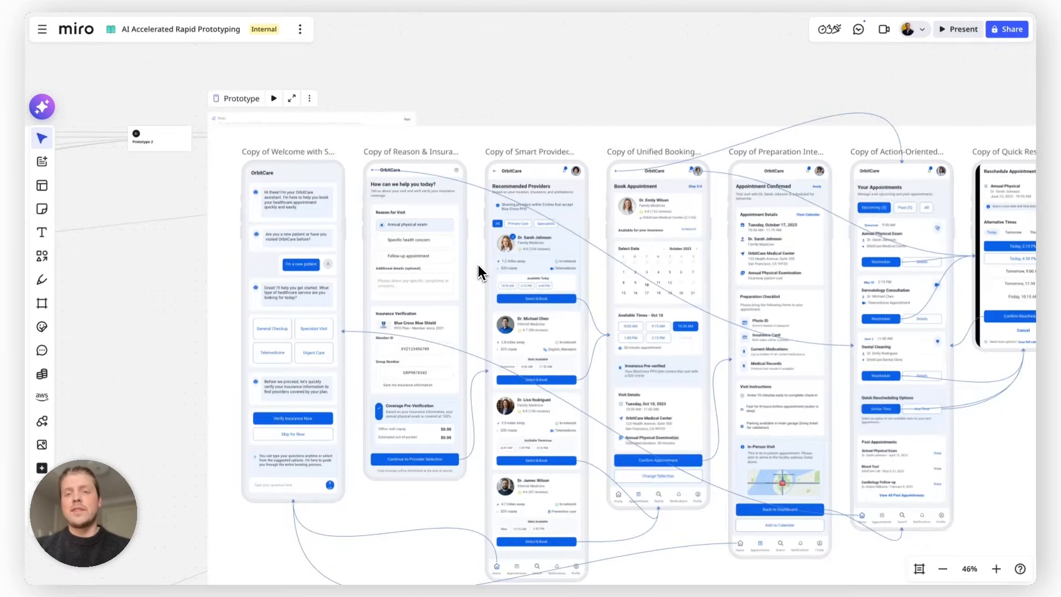
pyautogui.scroll(-6, 479, 265)
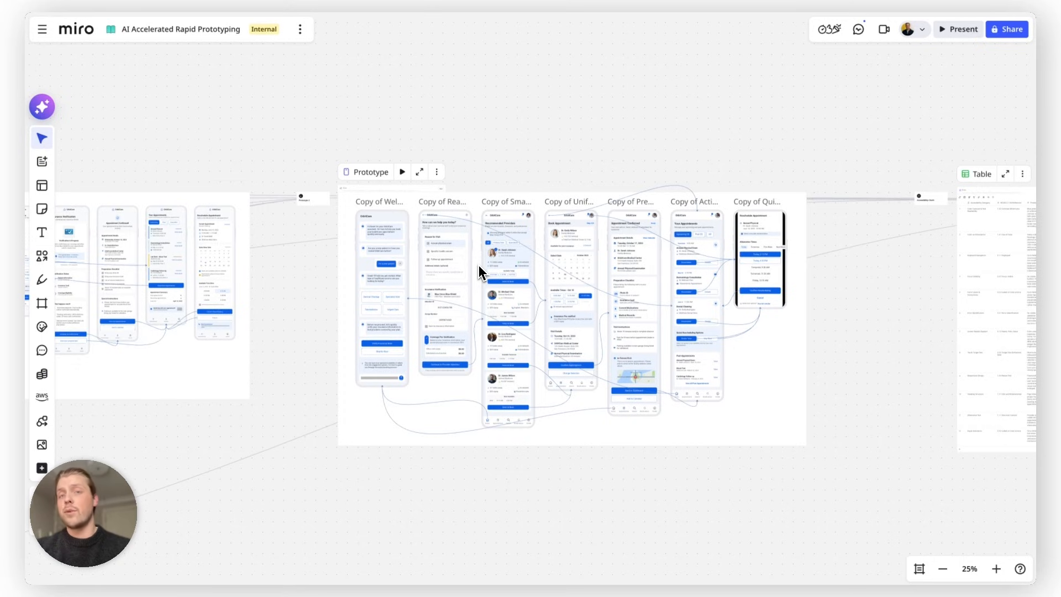
# Examine the Accessibility Check table comparing both prototypes by WCAG reference, risk level and priority fixes, then continue to the suggested prototype and rationale
pyautogui.hscroll(5, 479, 264)
pyautogui.scroll(10, 802, 225)
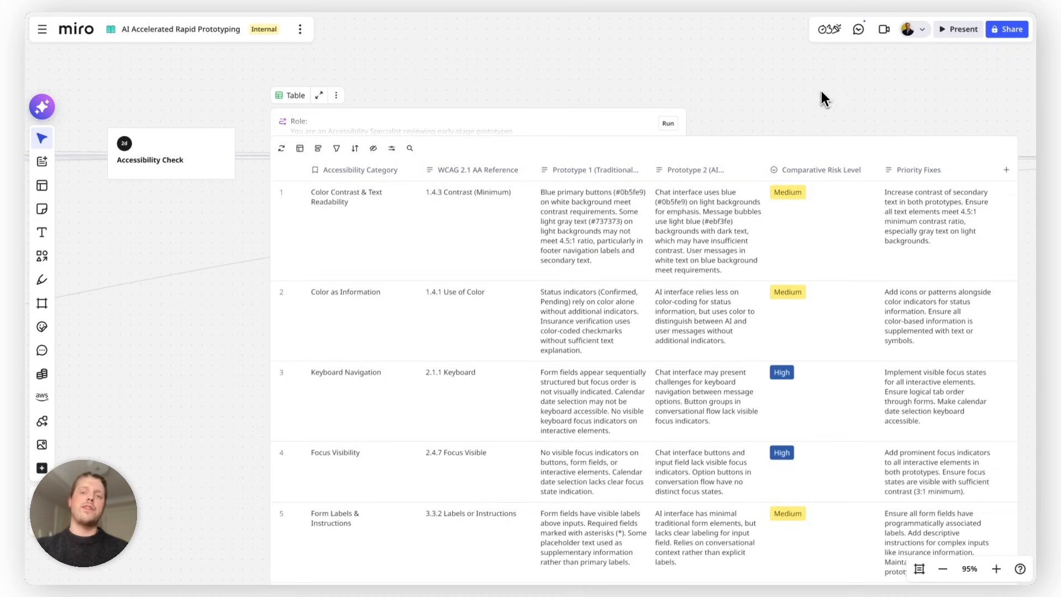
pyautogui.scroll(-8, 818, 243)
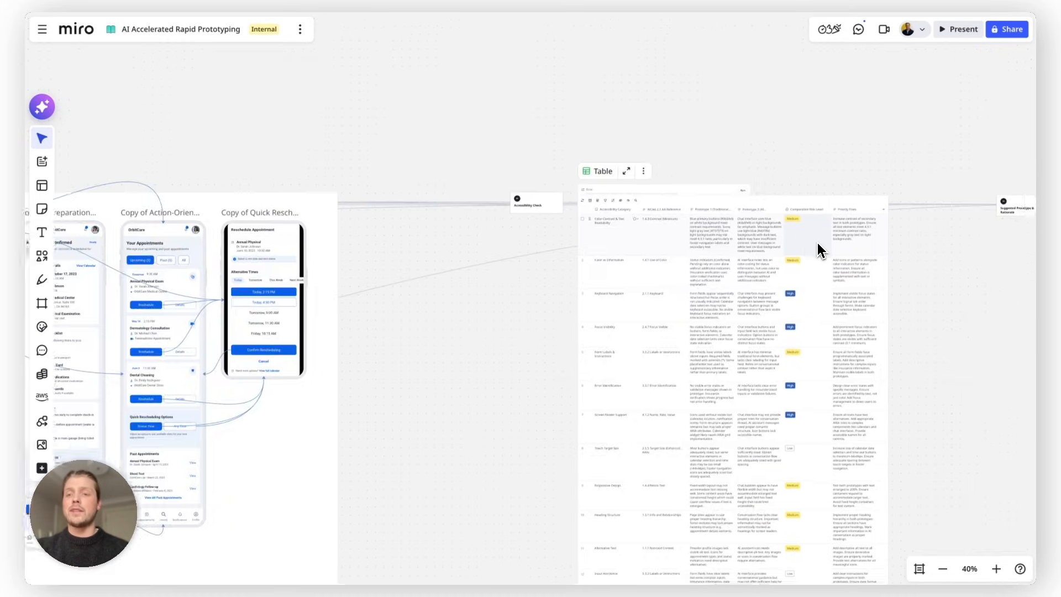
pyautogui.hscroll(6, 818, 244)
pyautogui.scroll(8, 813, 227)
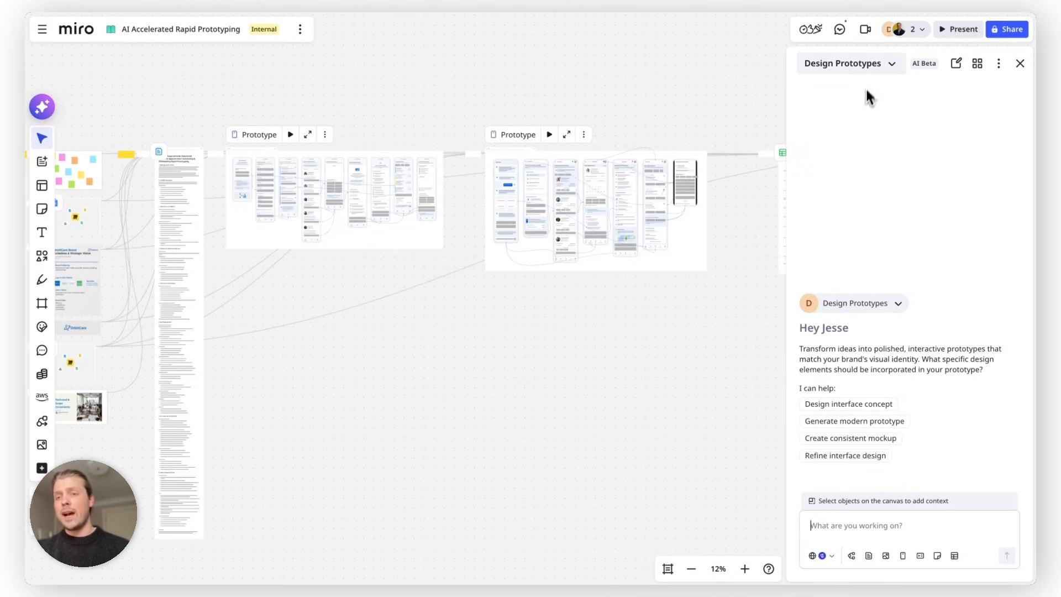
# With Prototype 2 and the PRD selected, have the Sidekick create a document: "Provide additional feedback on this prototype based on the PRD"
pyautogui.click(873, 64)
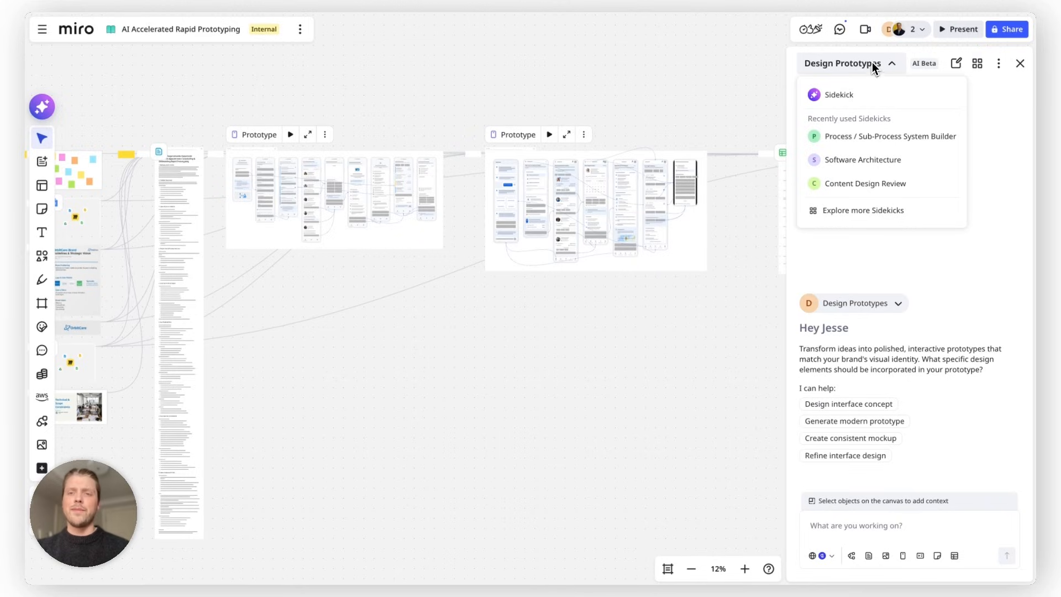
pyautogui.click(872, 62)
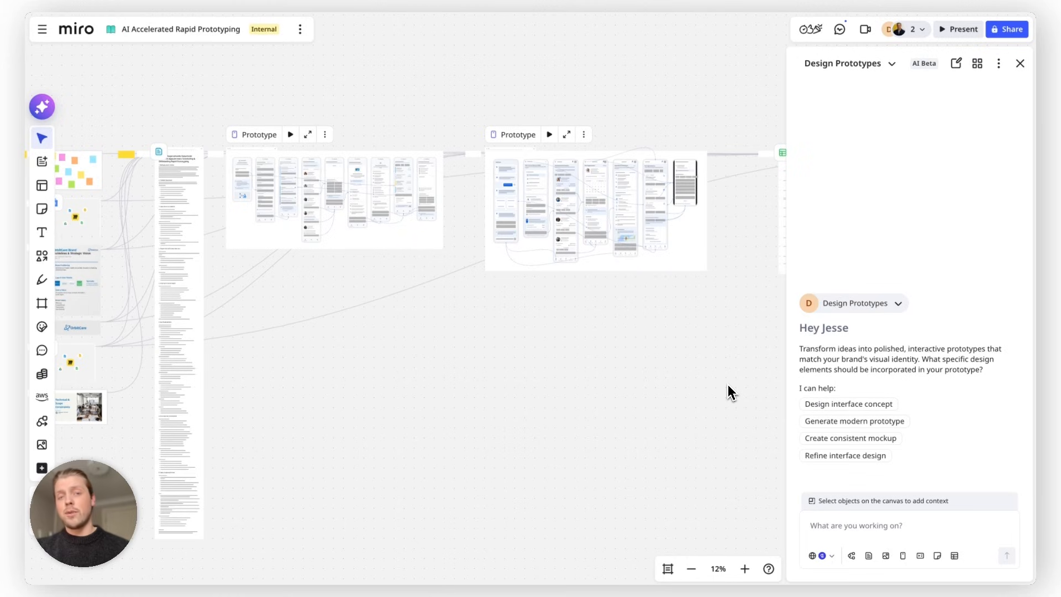
pyautogui.click(705, 246)
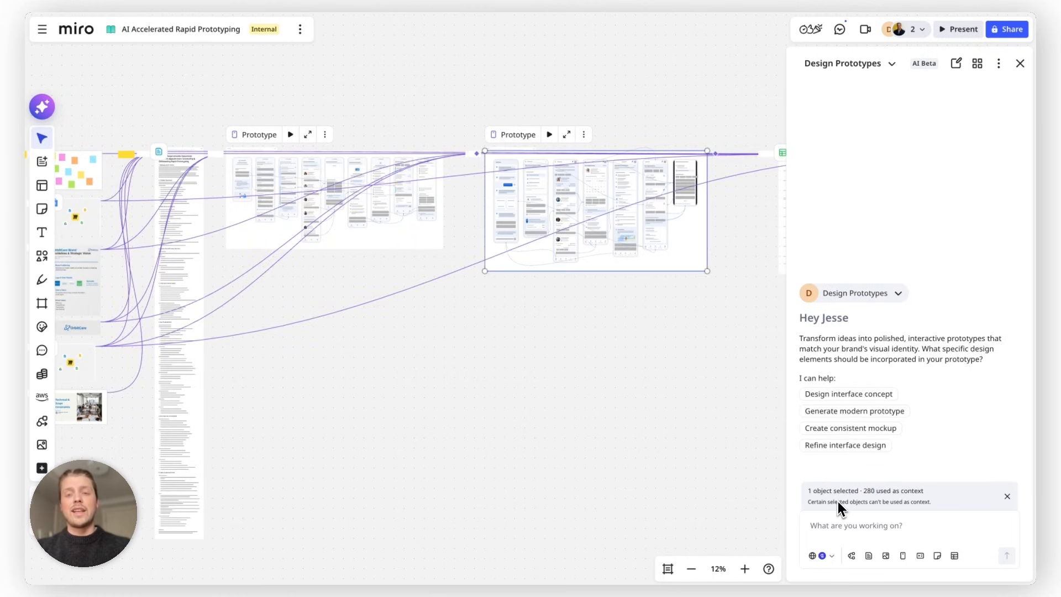
pyautogui.hscroll(5, 621, 436)
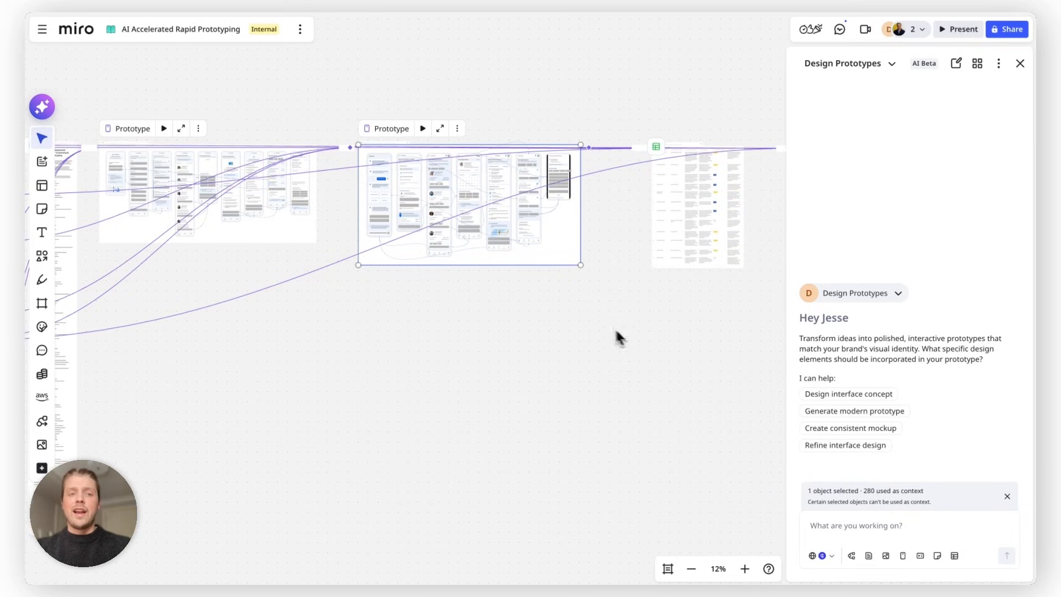
pyautogui.keyDown('shift'); pyautogui.click(72, 278); pyautogui.keyUp('shift')
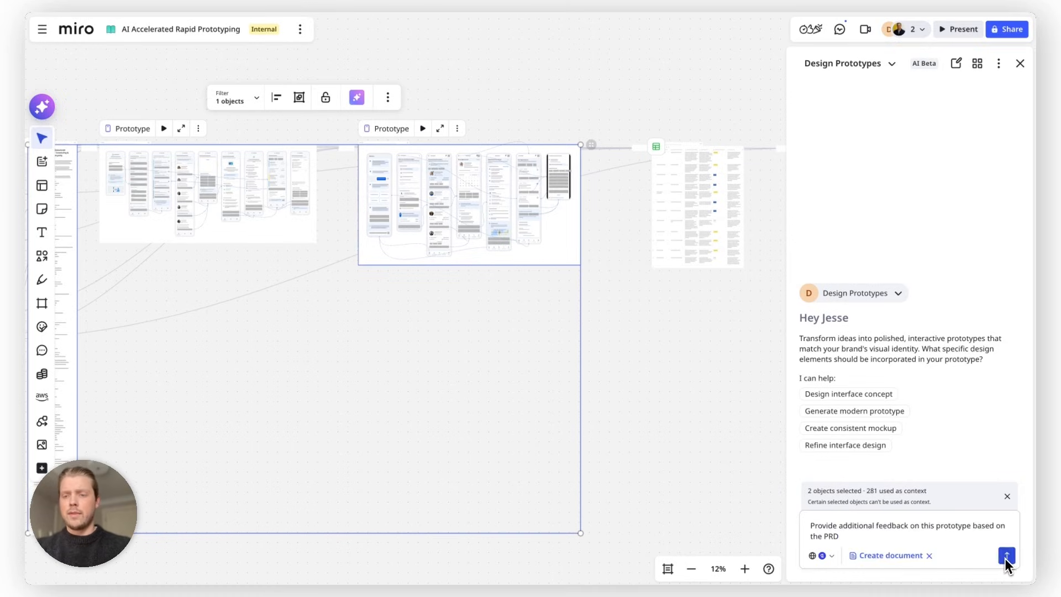
pyautogui.click(1007, 555)
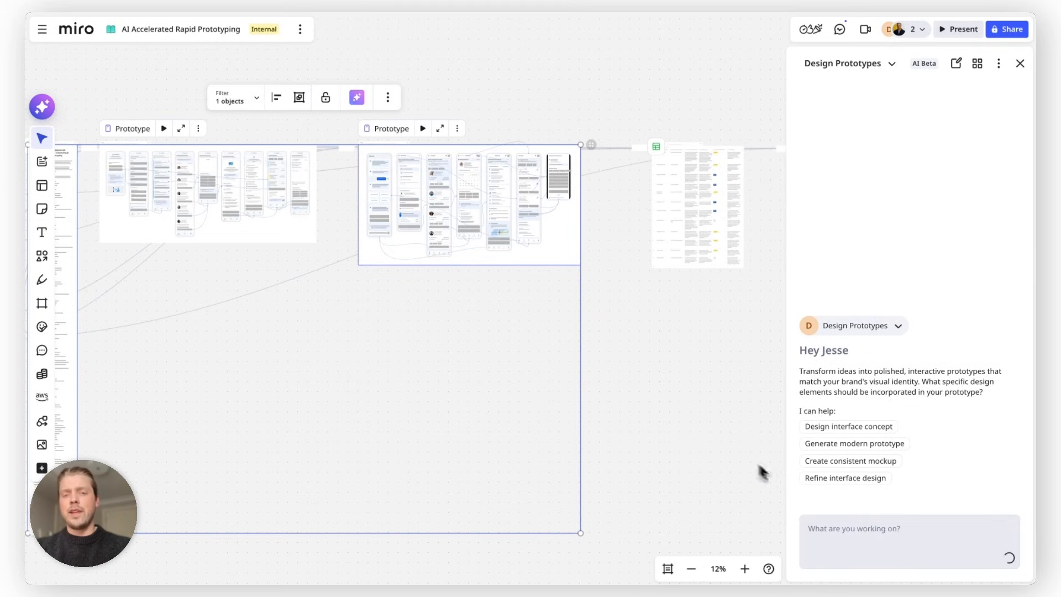
# Review the generated OrbitCare Prototype Feedback document and add it to the canvas
pyautogui.scroll(-3, 713, 442)
pyautogui.scroll(-1, 713, 443)
pyautogui.hscroll(-1, 713, 442)
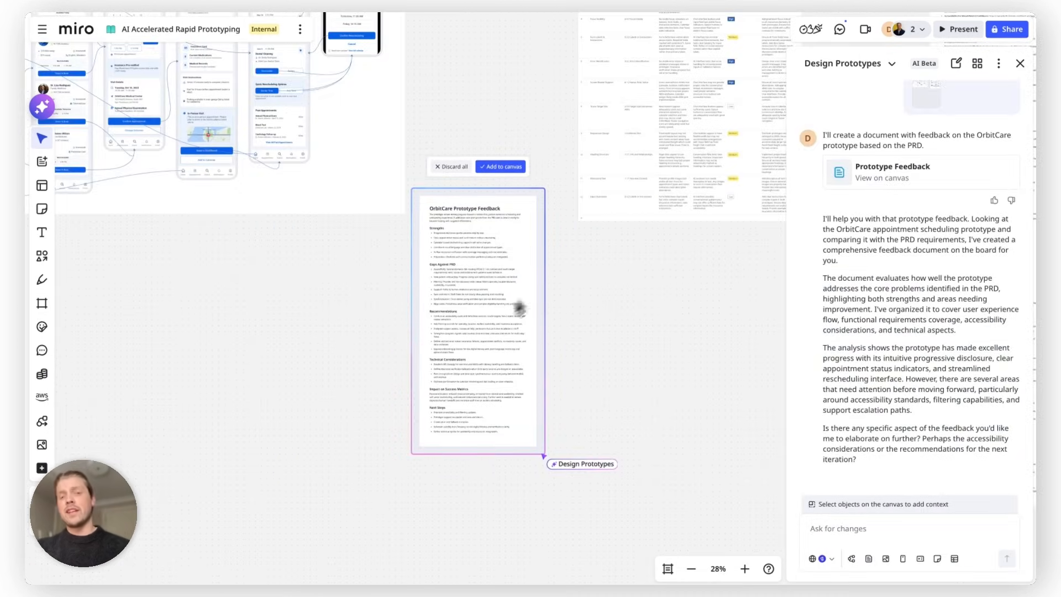
pyautogui.click(506, 167)
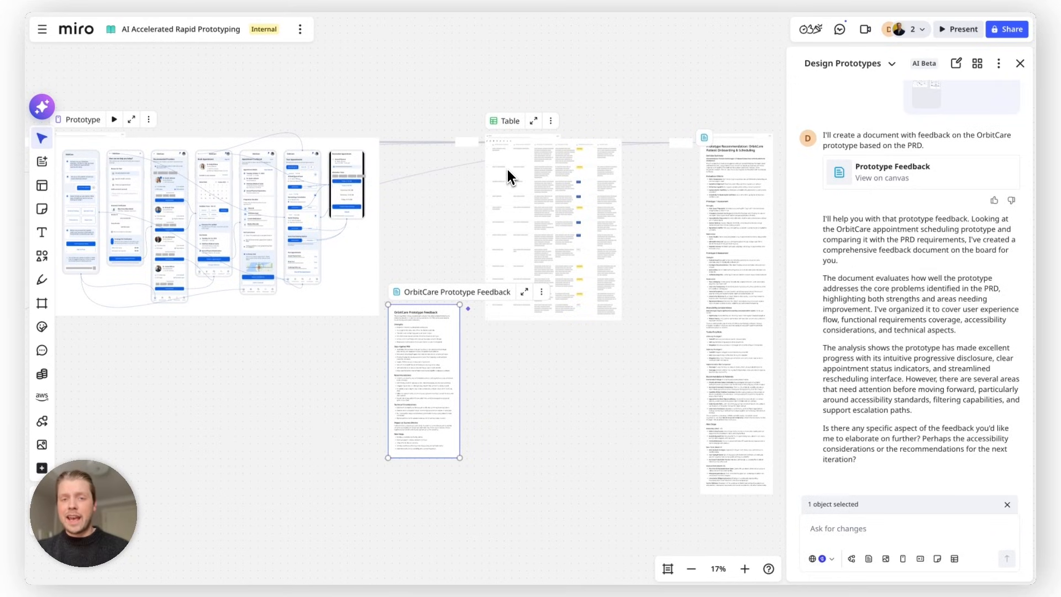
# Connect the OrbitCare Prototype Feedback document to the accessibility table as an input, then clear the selection
pyautogui.moveTo(473, 356); pyautogui.dragTo(479, 187)
pyautogui.scroll(-5, 476, 198)
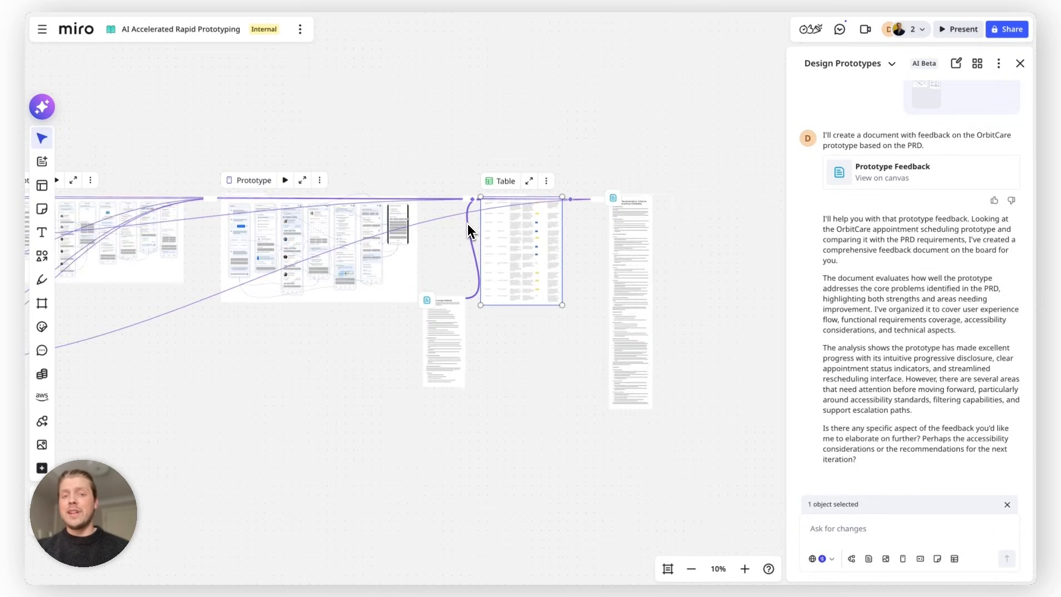
pyautogui.hscroll(3, 468, 224)
pyautogui.click(694, 147)
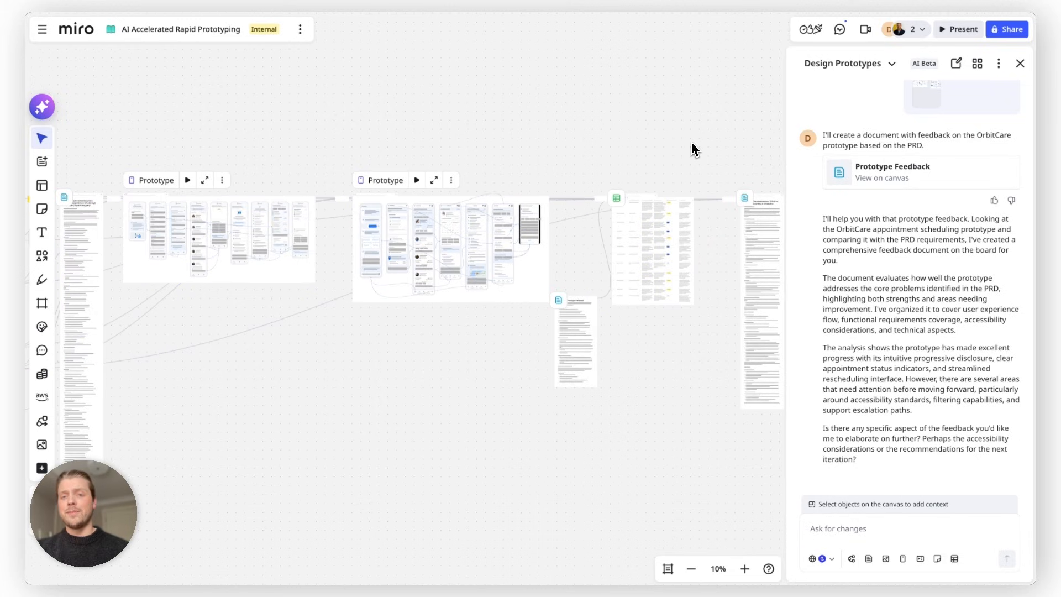
# Rerun the flow from the accessibility table so it uses the connected feedback document
pyautogui.scroll(6, 646, 197)
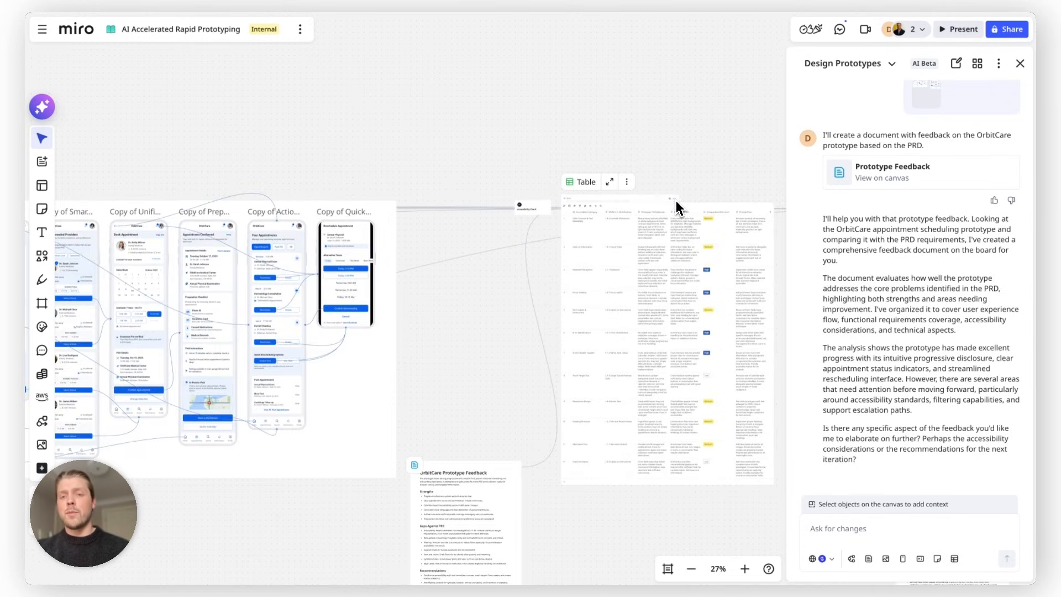
pyautogui.scroll(-6, 676, 201)
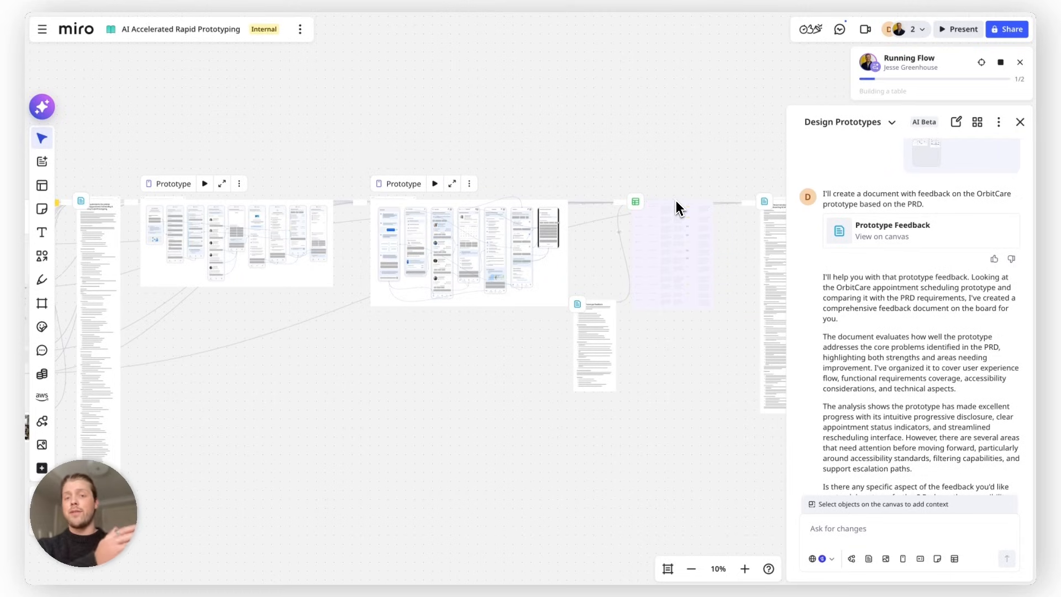